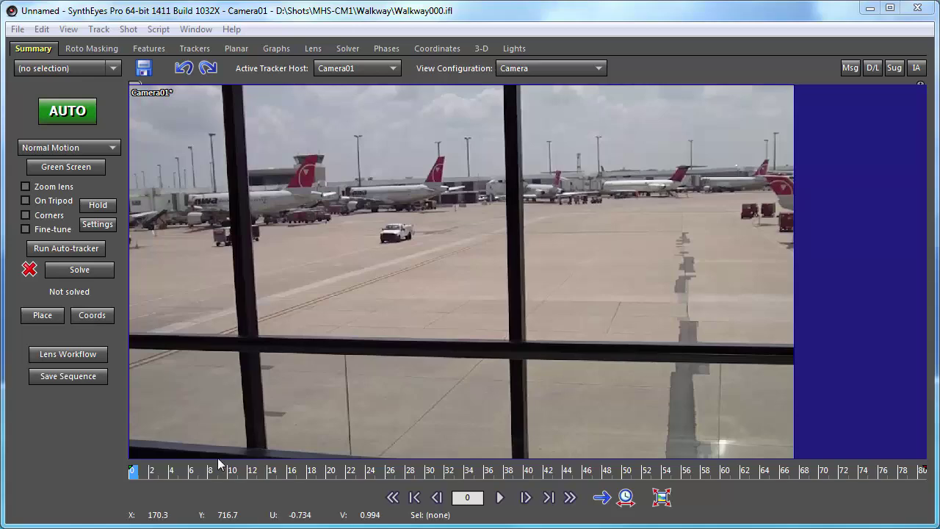
- Scrub through the walkway airport clip, park on frame 30, and show the Trackers room
mouse_move(180, 474)
mouse_down()
mouse_move(922, 474)
mouse_move(351, 474)
mouse_up()
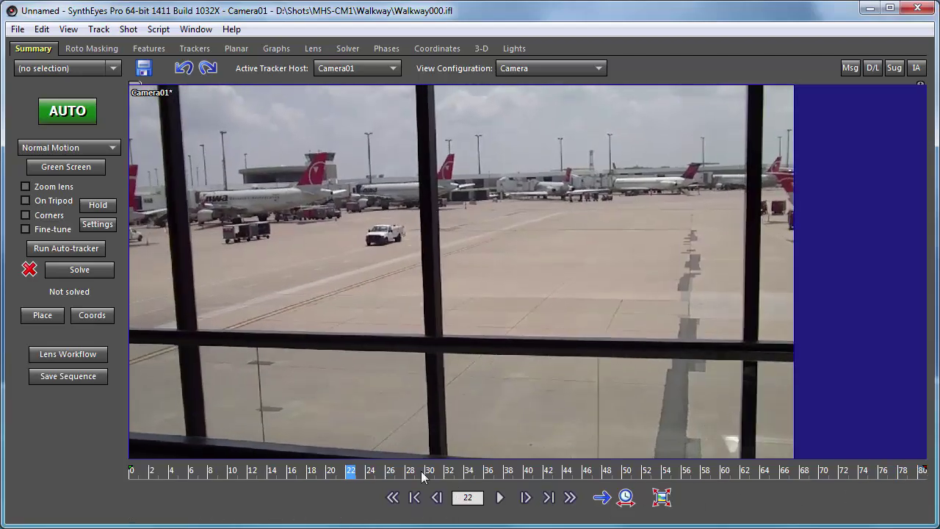
mouse_move(408, 474)
mouse_down()
mouse_move(922, 473)
mouse_move(184, 474)
mouse_up()
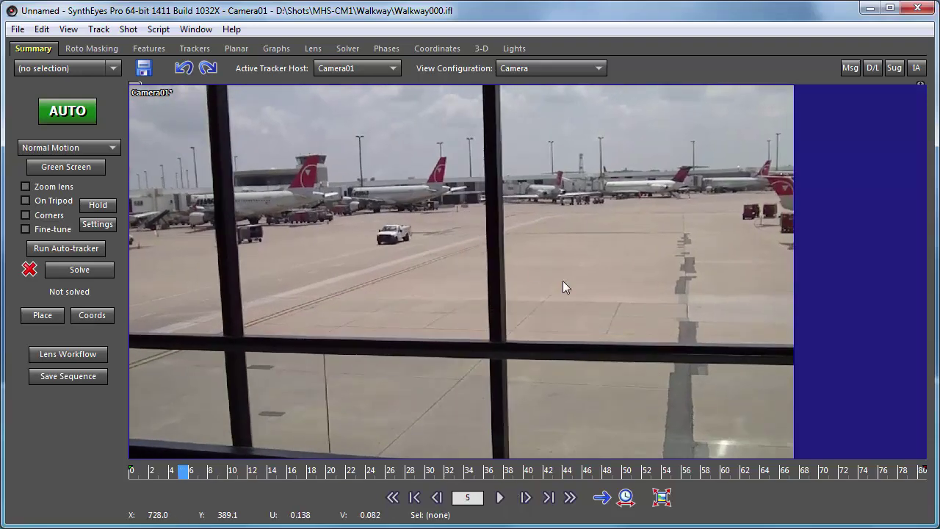
click(253, 471)
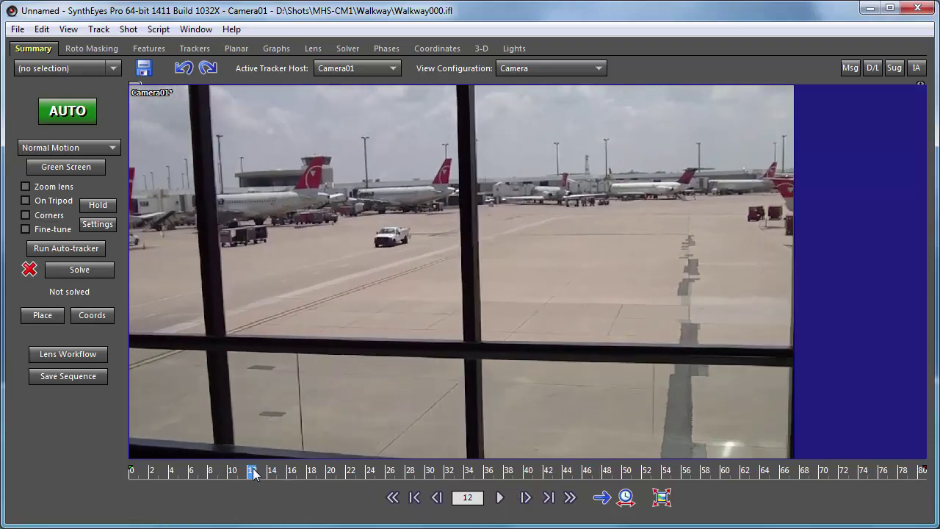
click(330, 471)
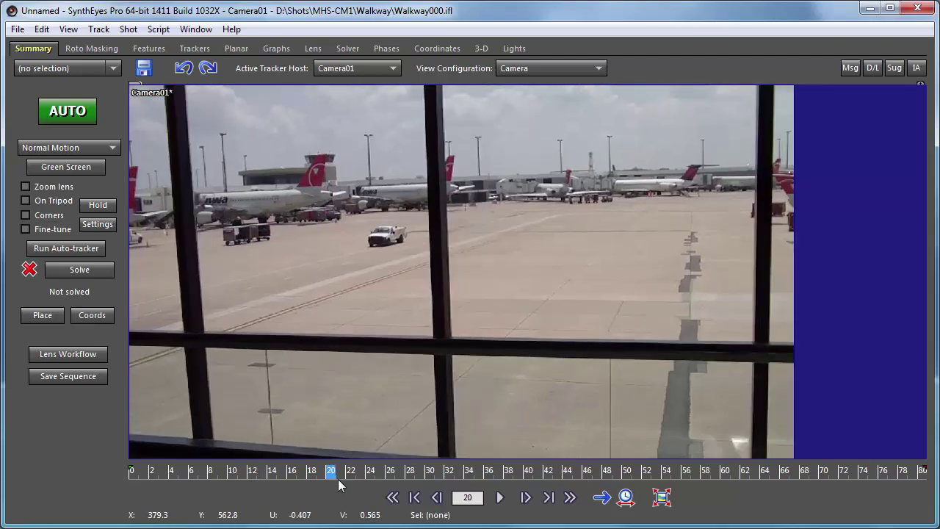
click(429, 471)
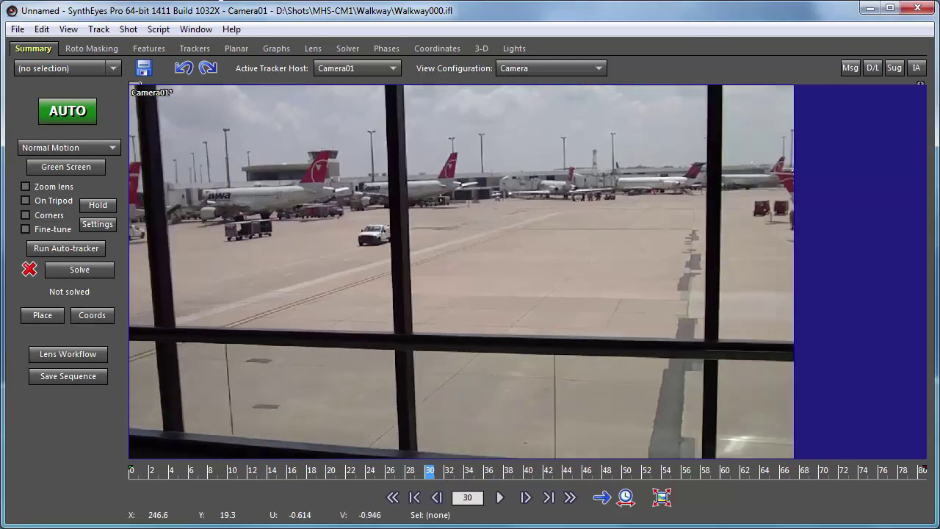
click(192, 48)
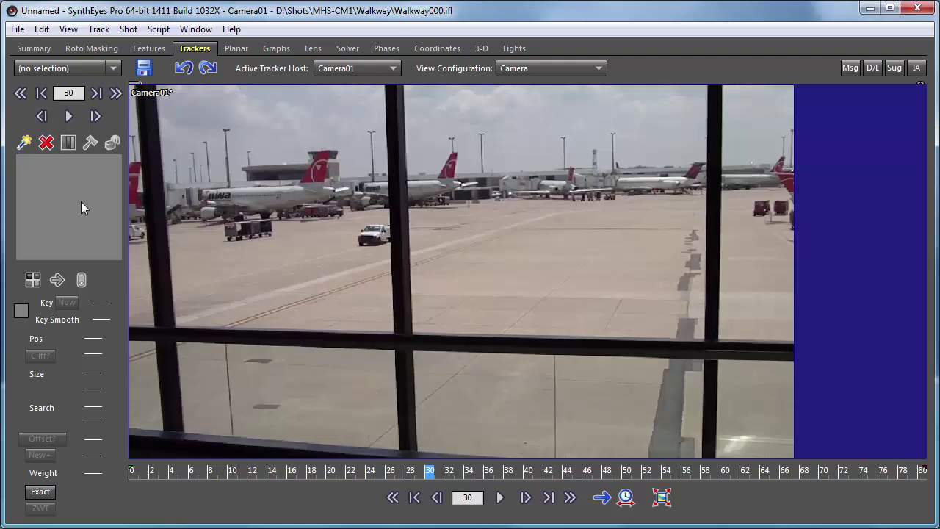
- Create Tracker1 centred on the red plane tail at frame 30 with a smaller pattern box
click(26, 145)
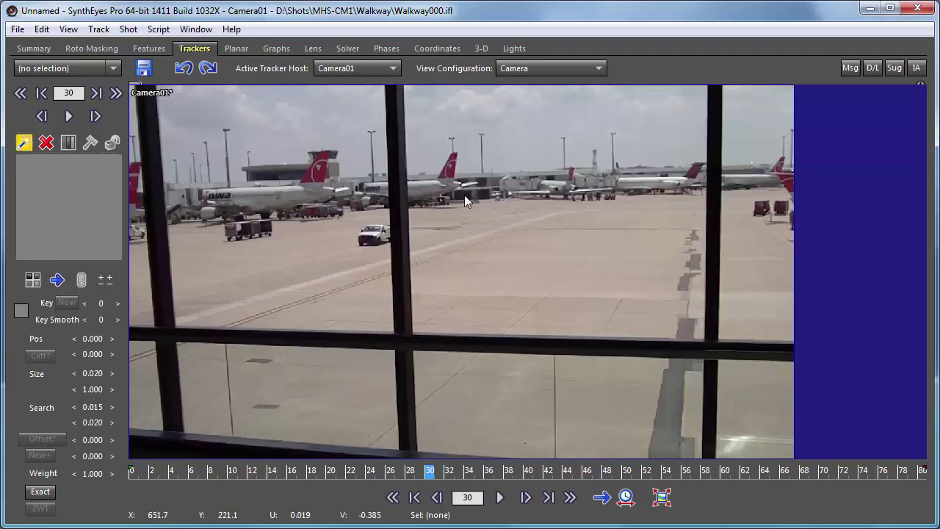
click(450, 169)
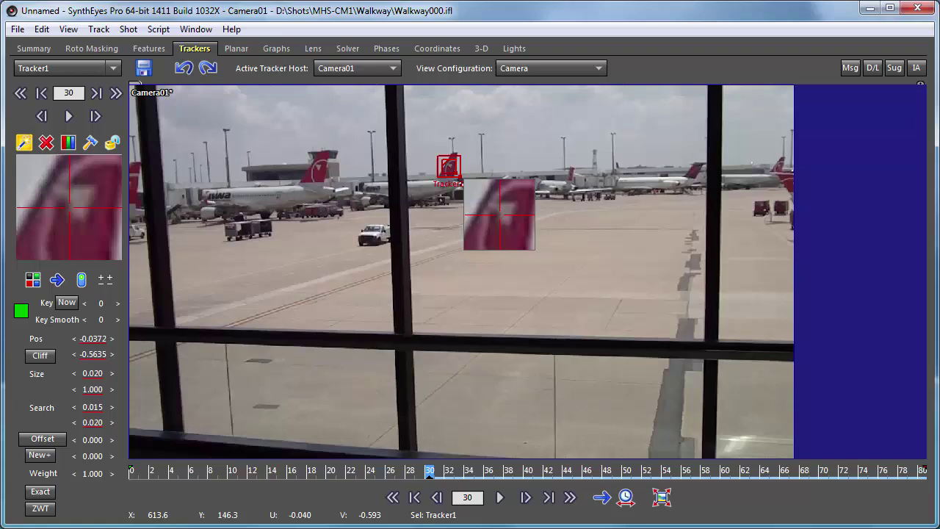
drag(450, 167, 450, 167)
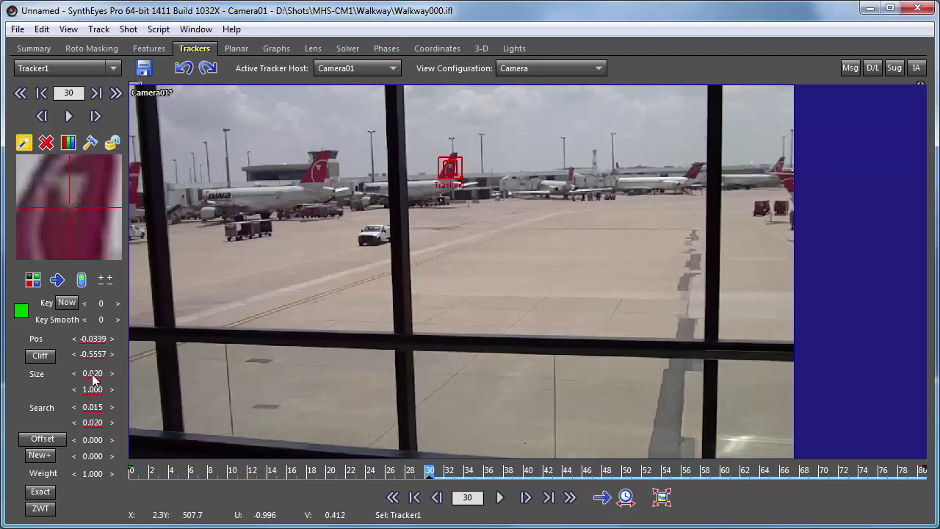
drag(93, 378, 80, 373)
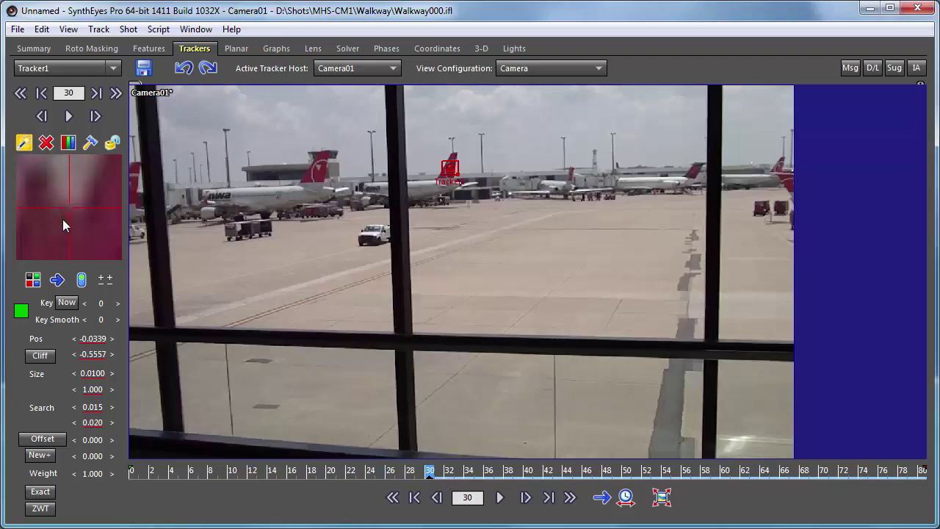
- Track the tail forward to frame 40 and widen the search area to 0.039
key(s)
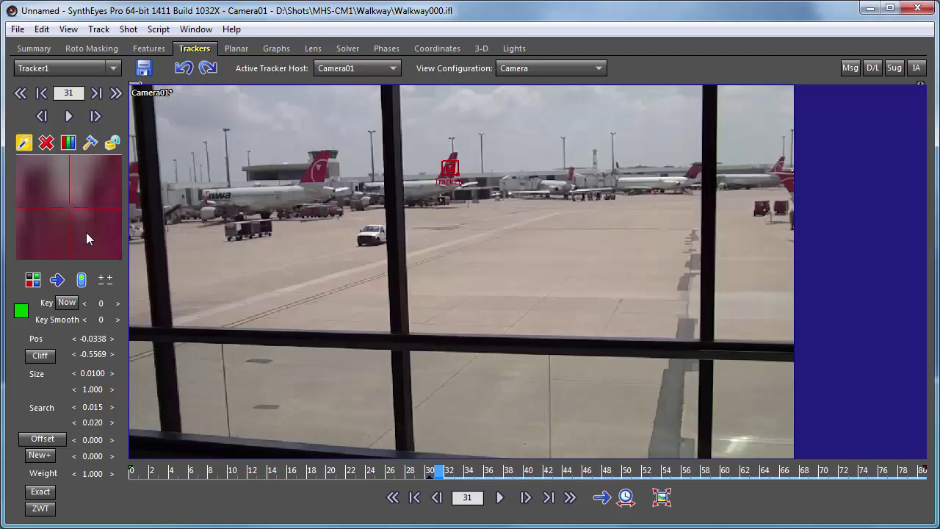
key(s)
key(s)
key(s)
key(s)
key(s)
key(s)
key(s)
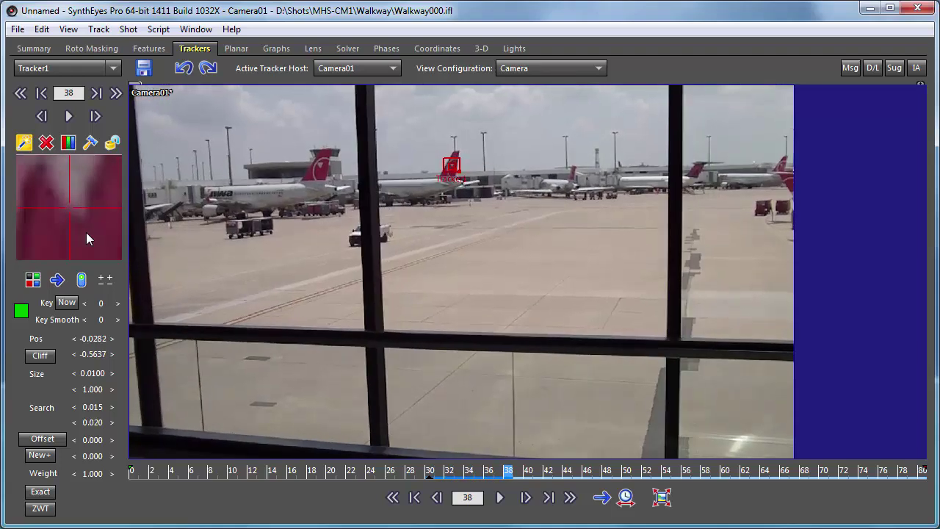
key(s)
key(s)
key(s)
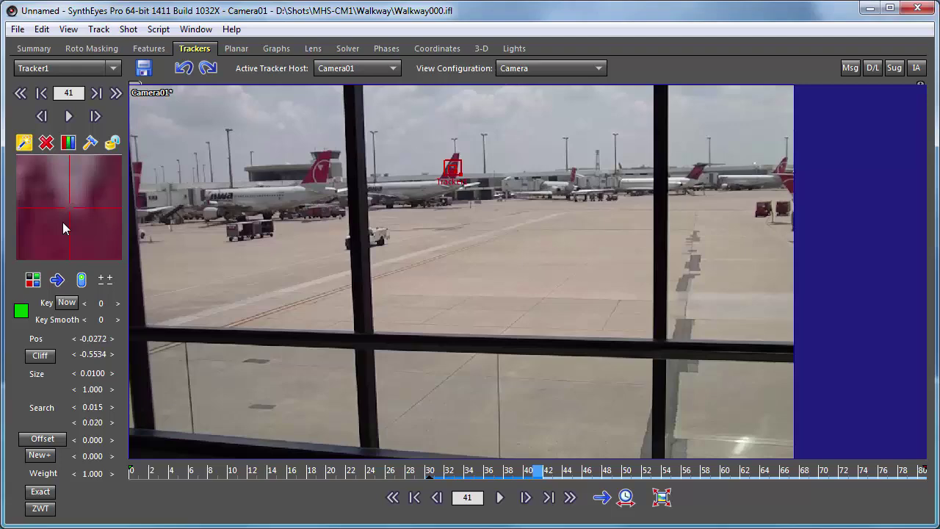
key(a)
key(a)
key(s)
key(s)
key(a)
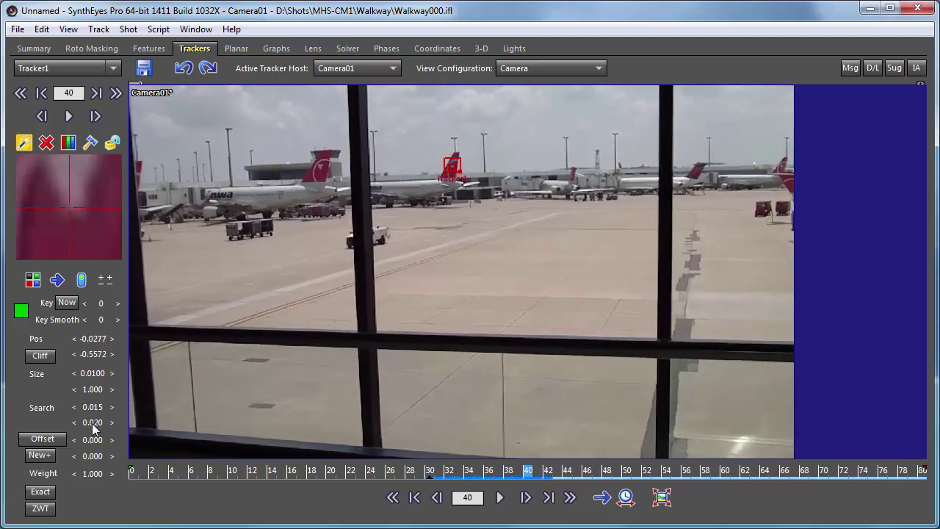
drag(91, 423, 99, 423)
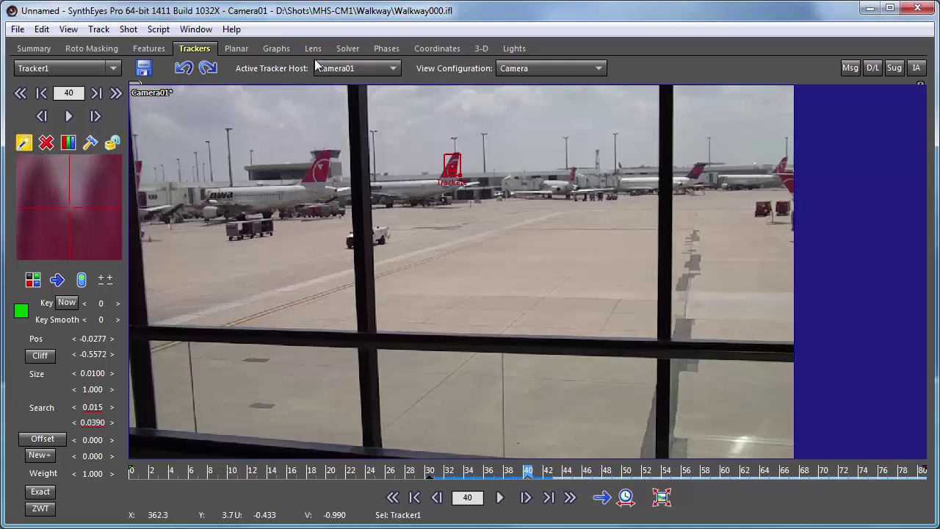
- Use the Camera & Side SimulTrack layout with a widened Graph Editor side panel
click(566, 67)
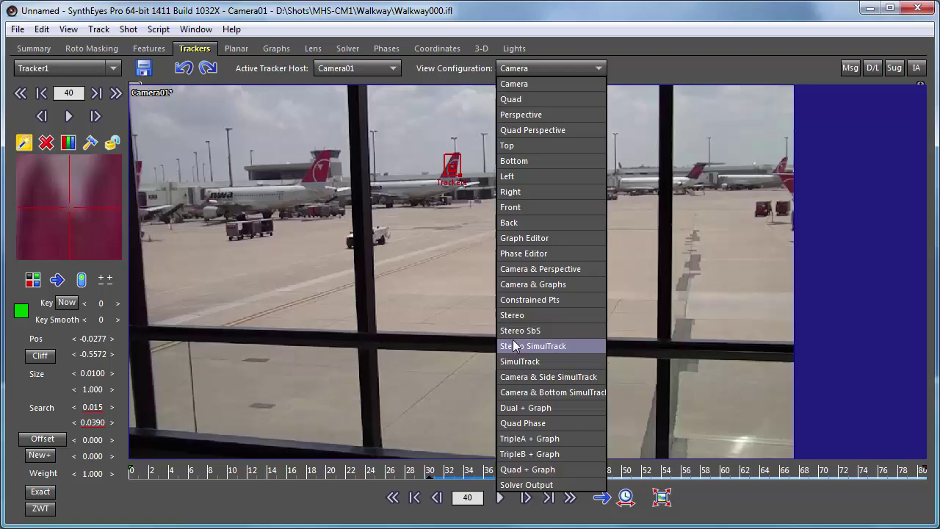
click(510, 376)
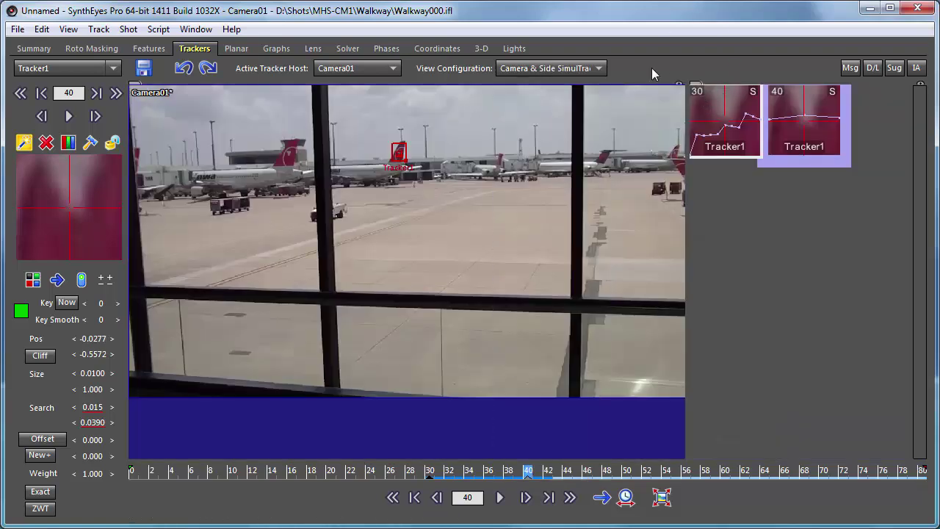
click(696, 86)
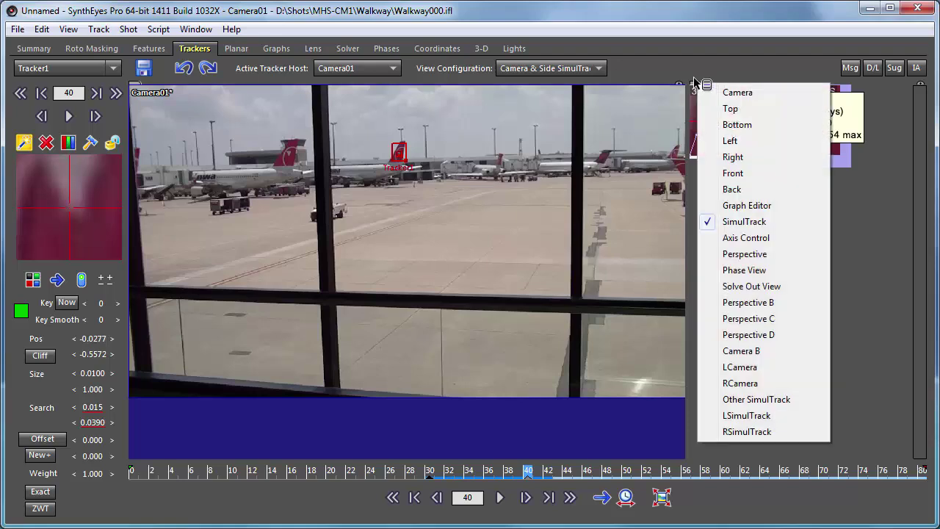
click(746, 205)
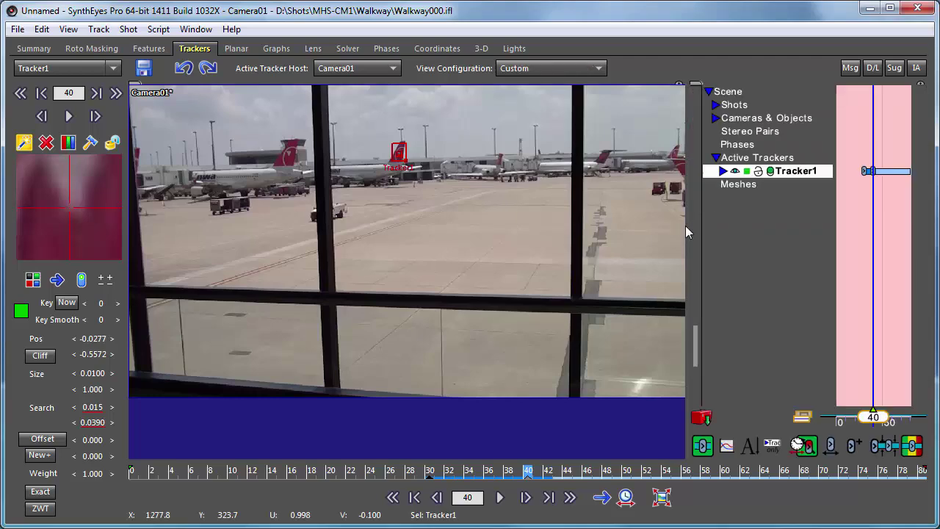
mouse_move(686, 227)
mouse_down()
mouse_move(499, 228)
mouse_move(514, 228)
mouse_up()
- Expand Tracker1's channels and plot its velocity curves with a zoomed time axis
scroll(323, 110, up, 3)
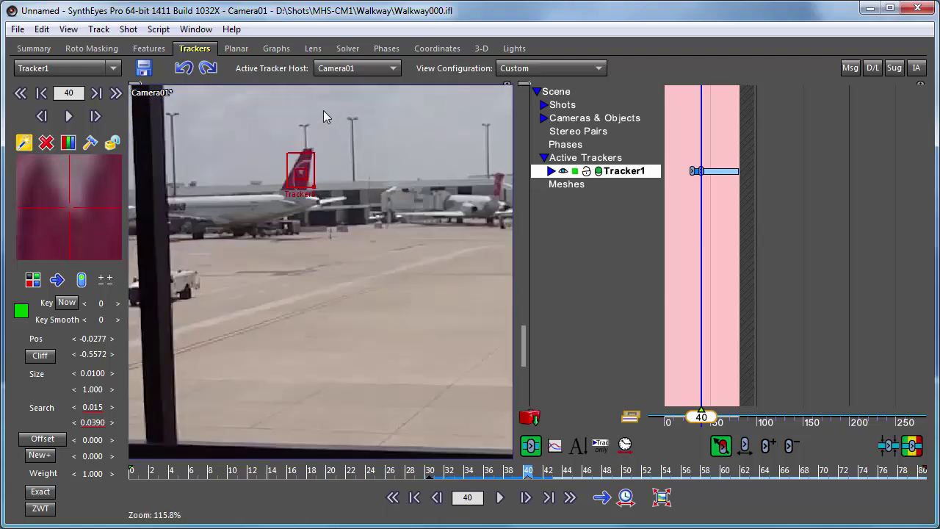
scroll(323, 111, up, 1)
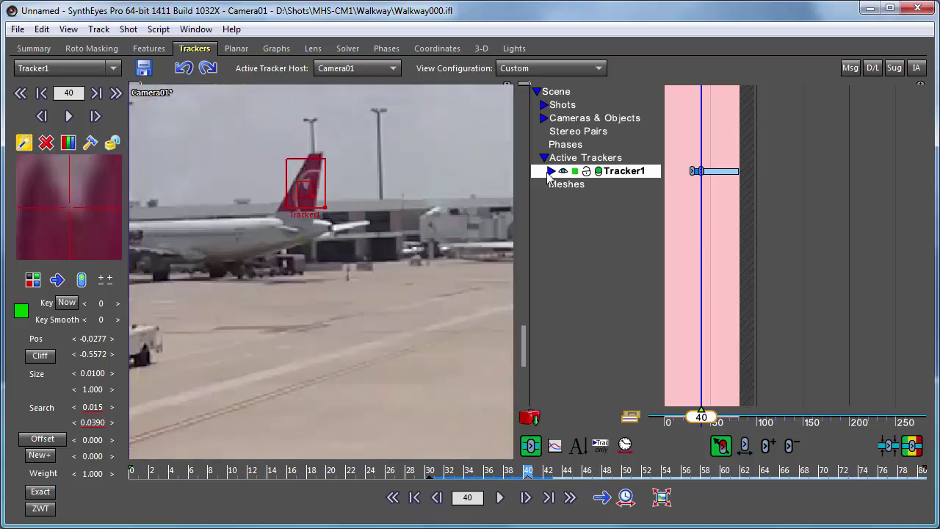
click(550, 171)
click(554, 446)
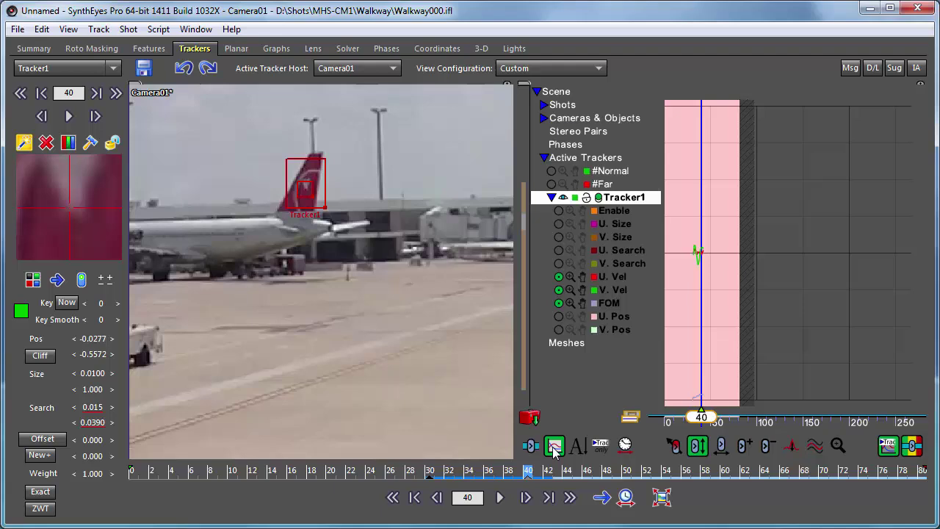
click(559, 251)
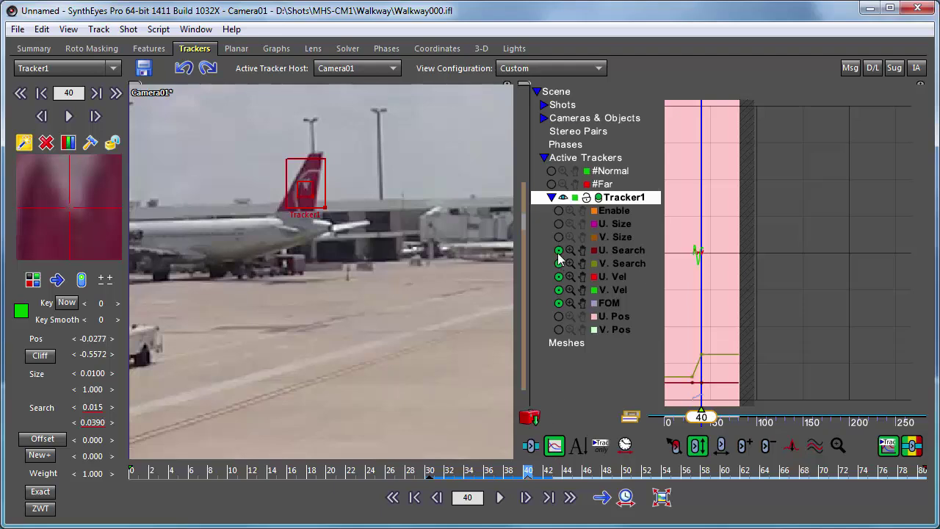
click(559, 251)
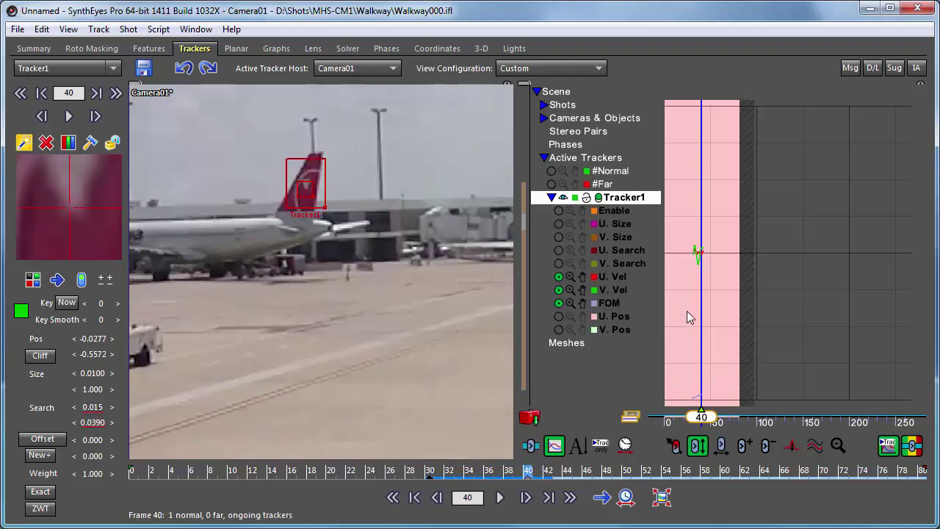
scroll(686, 311, up, 5)
scroll(686, 311, up, 3)
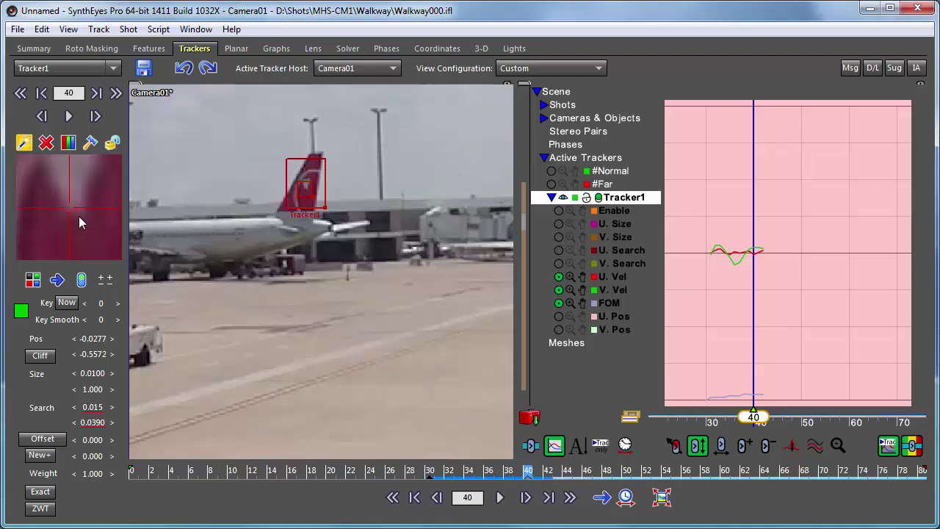
- Track the tail forward from frame 40 to frame 57, where the passerby starts blocking it
key(ctrl+f)
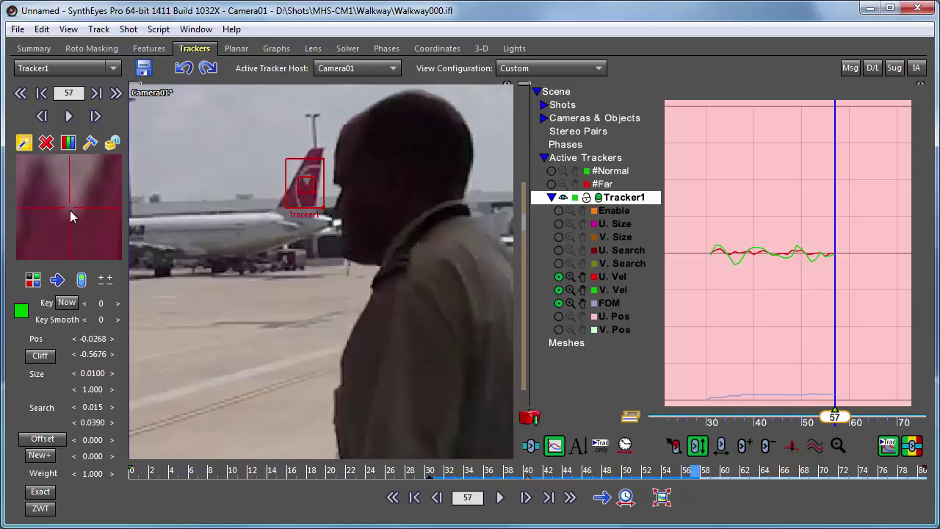
key(Left)
key(Right)
key(Left)
scroll(222, 277, down, 2)
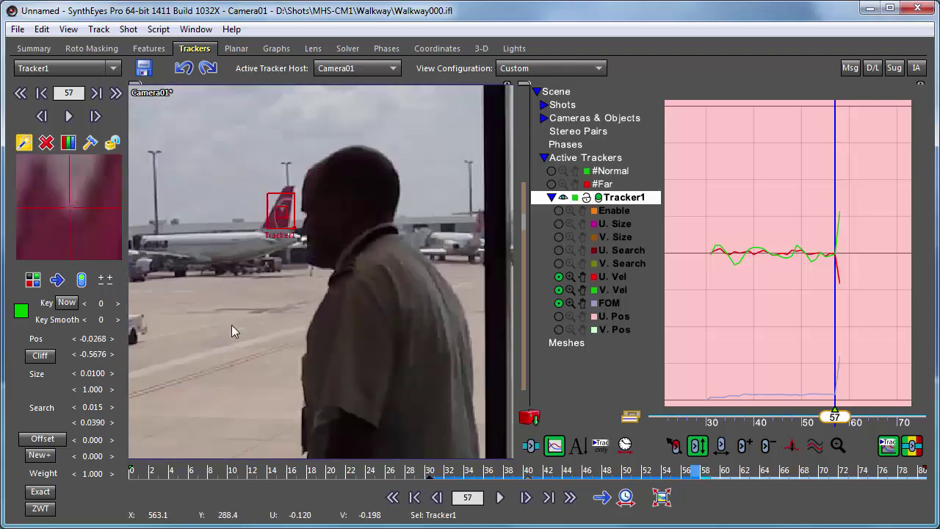
middle_drag(232, 325, 265, 331)
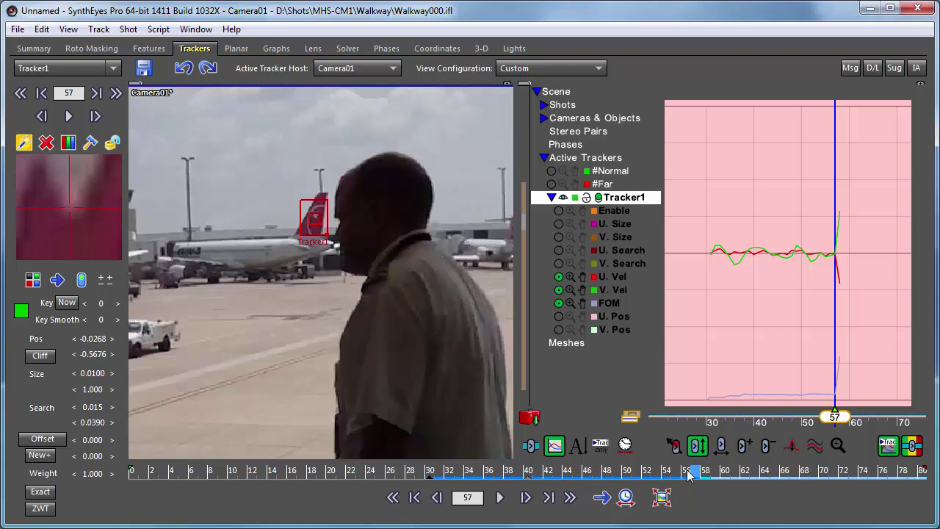
mouse_move(700, 476)
middle_down()
mouse_move(685, 475)
mouse_move(695, 475)
middle_up()
mouse_move(696, 475)
mouse_down()
mouse_move(749, 464)
mouse_move(698, 476)
mouse_move(705, 451)
mouse_move(725, 434)
mouse_move(696, 426)
mouse_move(723, 415)
mouse_move(696, 396)
mouse_up()
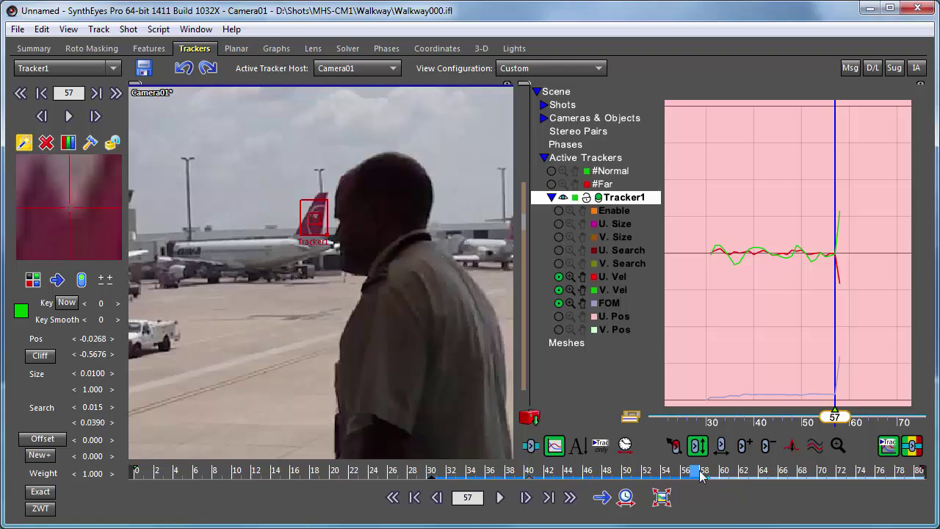
mouse_move(695, 475)
mouse_down()
mouse_move(738, 456)
mouse_move(731, 445)
mouse_move(686, 439)
mouse_move(695, 438)
mouse_up()
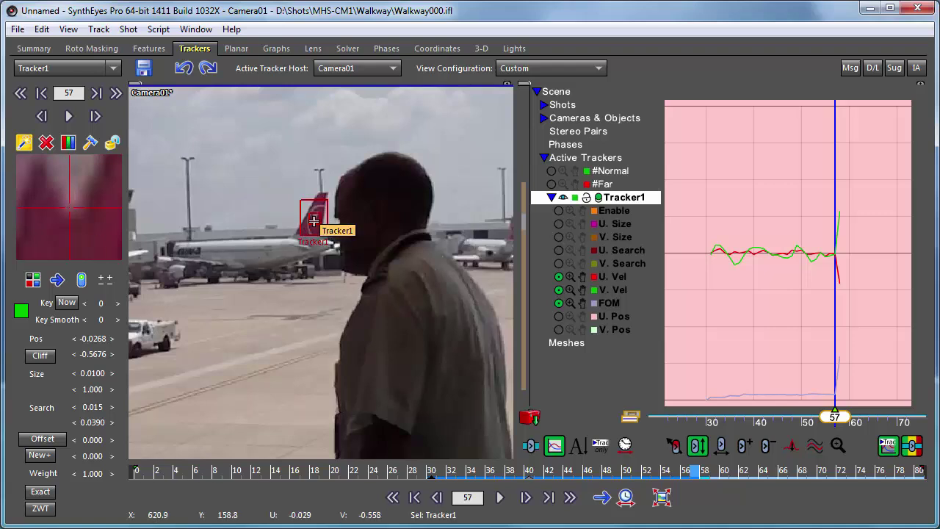
- Enable offset on Tracker1 at frame 57 and move its pattern onto a visible aircraft feature
click(33, 440)
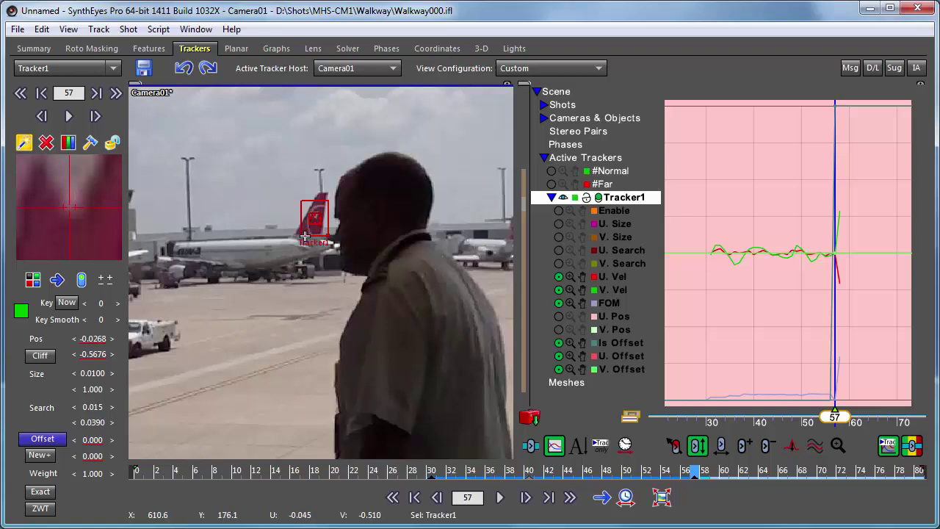
mouse_move(305, 236)
mouse_down()
mouse_move(290, 229)
mouse_move(193, 257)
mouse_move(200, 255)
mouse_up()
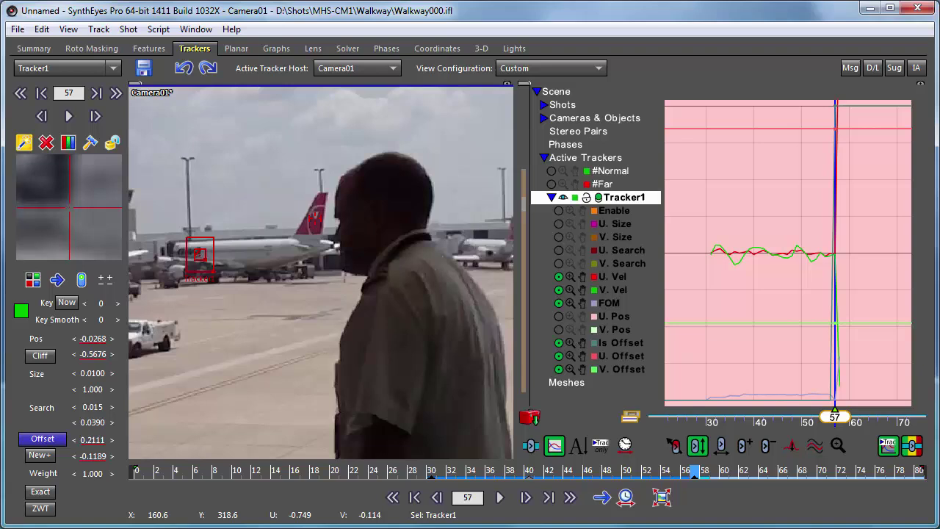
drag(200, 255, 200, 254)
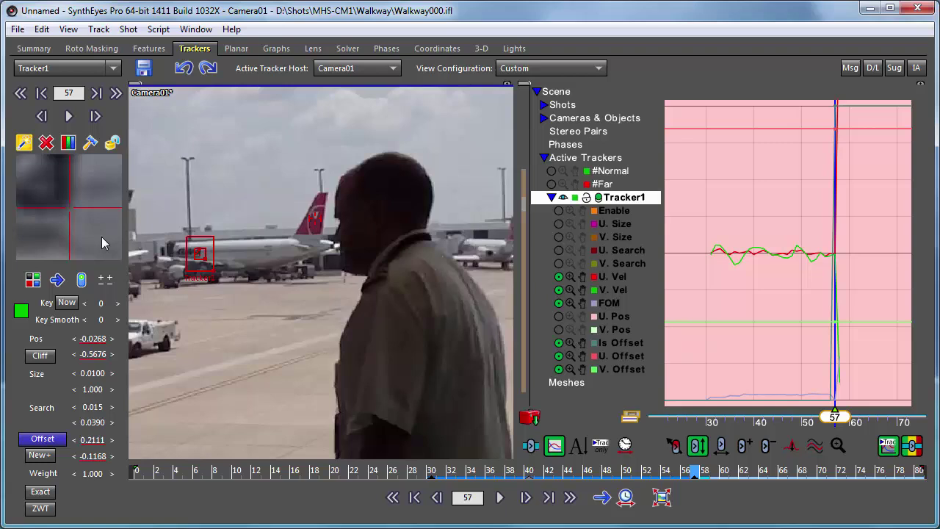
- Track Tracker1 on the alternate feature through frame 61, then zoom in on the tail
key(f)
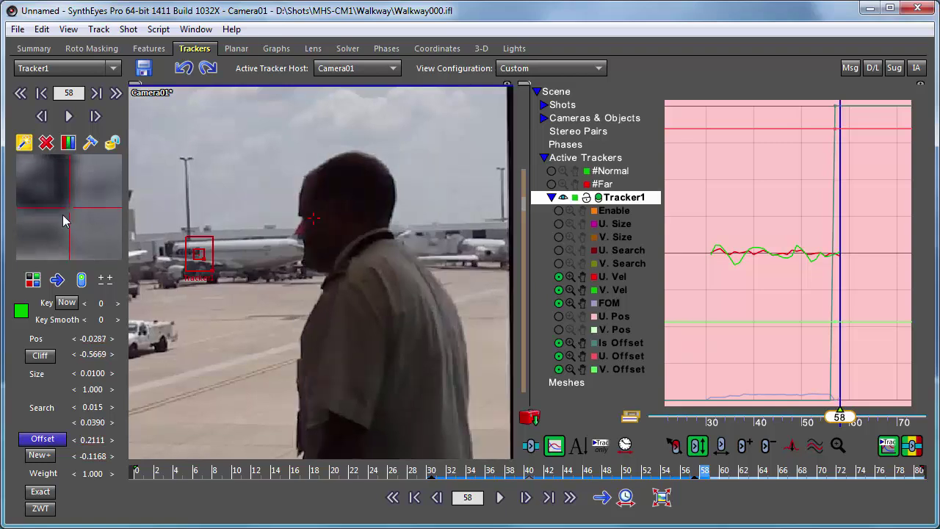
key(f)
key(f)
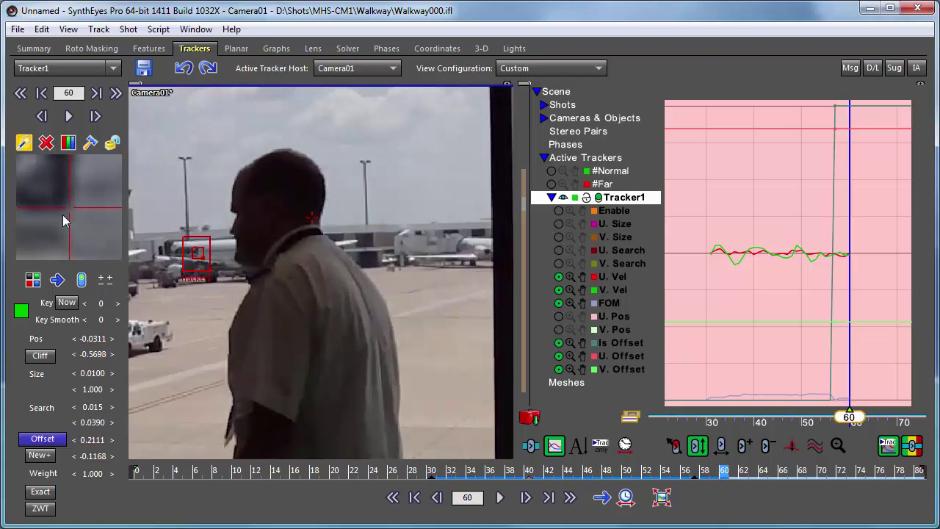
key(f)
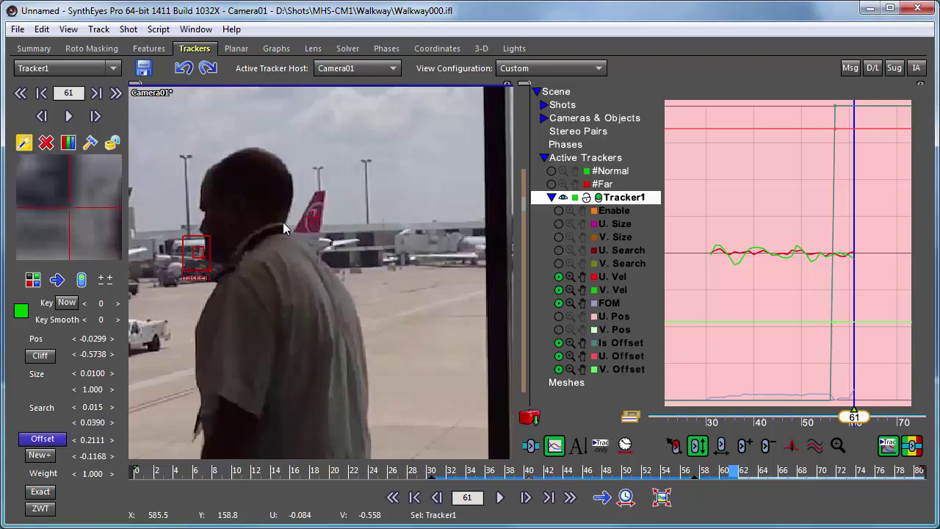
scroll(53, 227, up, 1)
scroll(54, 227, down, 1)
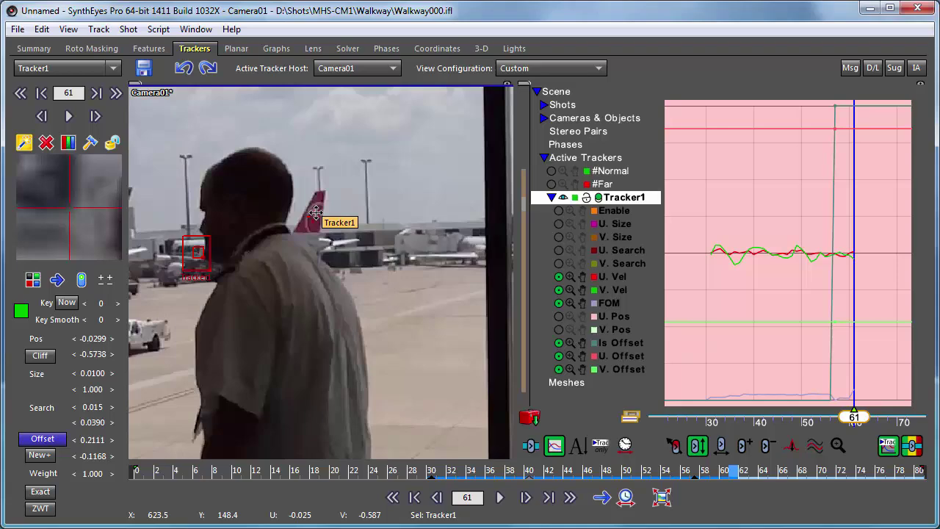
scroll(316, 213, up, 2)
scroll(314, 215, up, 2)
scroll(311, 213, up, 2)
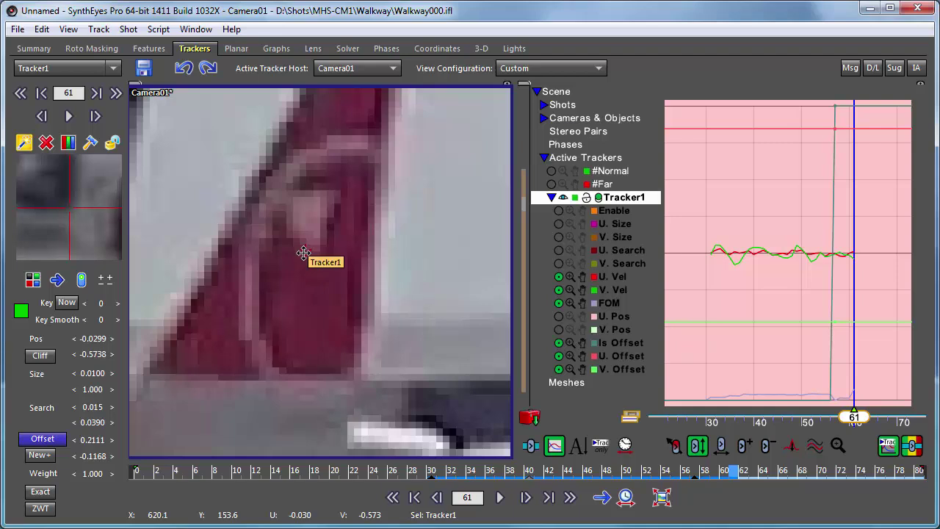
- Align Tracker1's offset target on the tail marking at frame 61, then zoom out and re-centre
drag(303, 253, 313, 255)
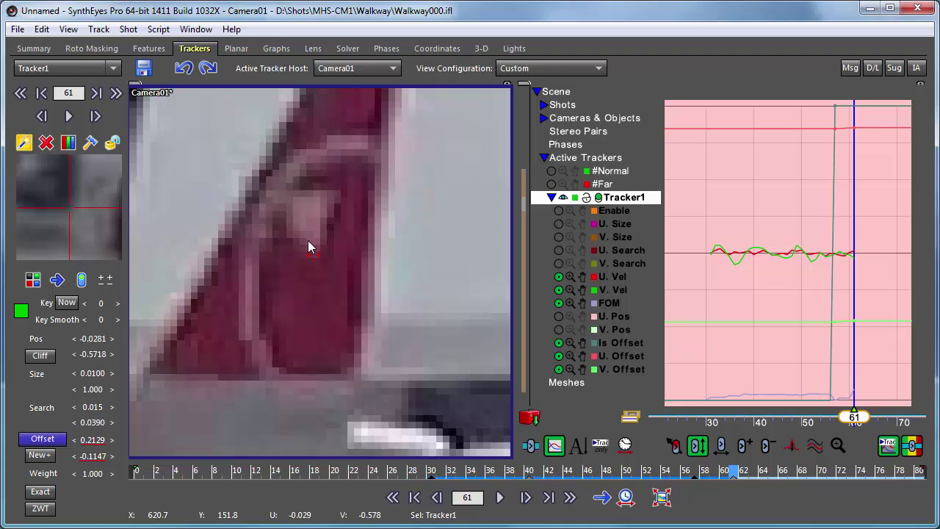
scroll(308, 240, down, 3)
scroll(309, 235, down, 2)
scroll(316, 241, down, 5)
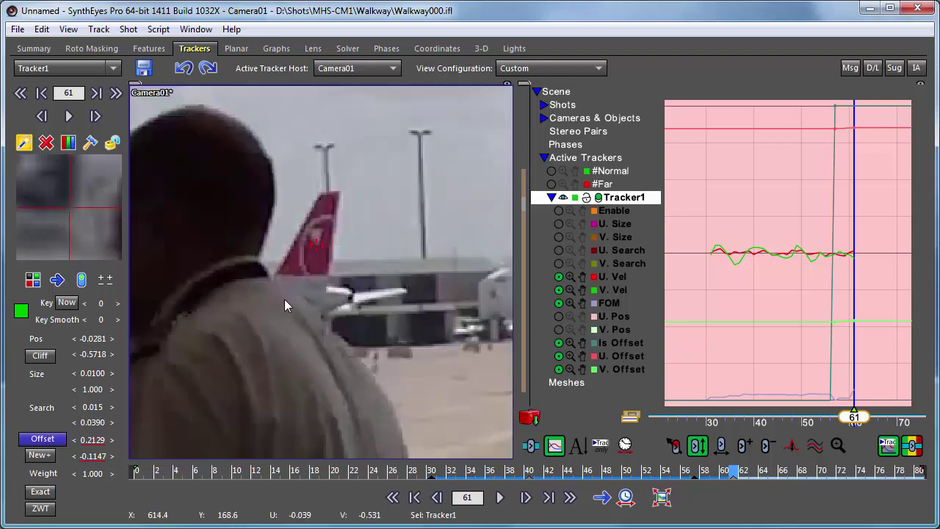
mouse_move(254, 310)
middle_down()
mouse_move(382, 294)
mouse_move(355, 290)
middle_up()
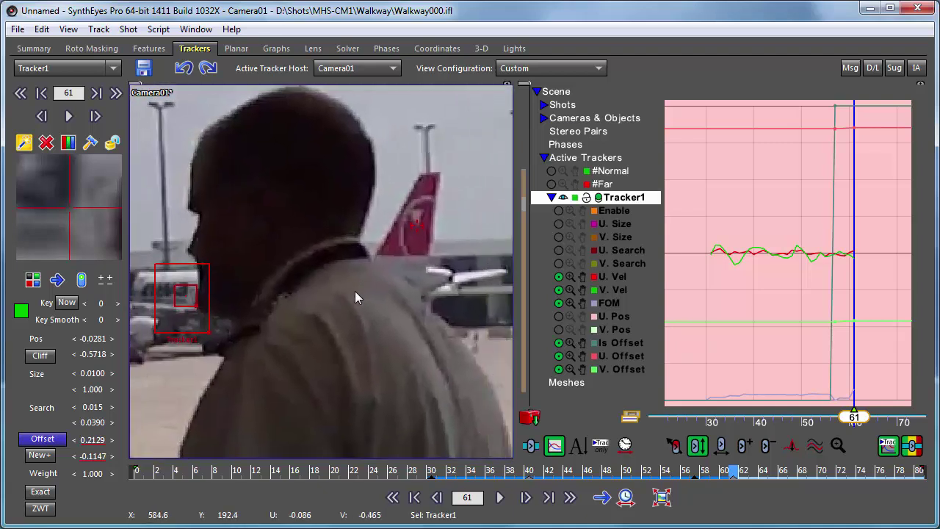
- Disable offset and track the uncovered tail fin directly from frame 62 to about frame 67
click(38, 441)
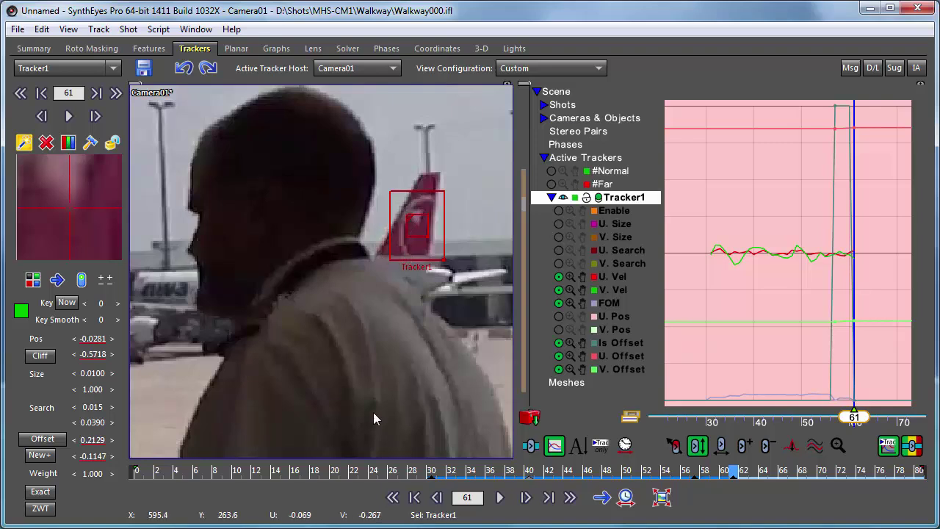
key(s)
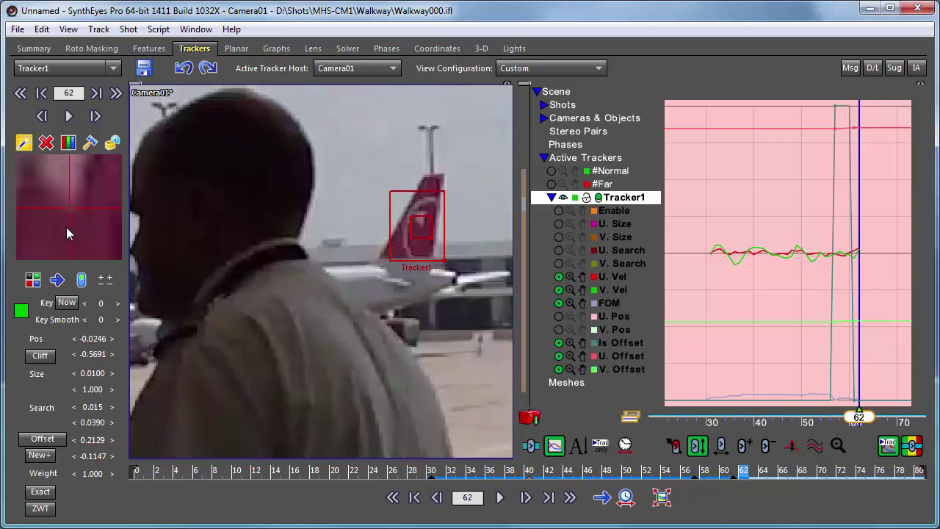
key(s)
key(s)
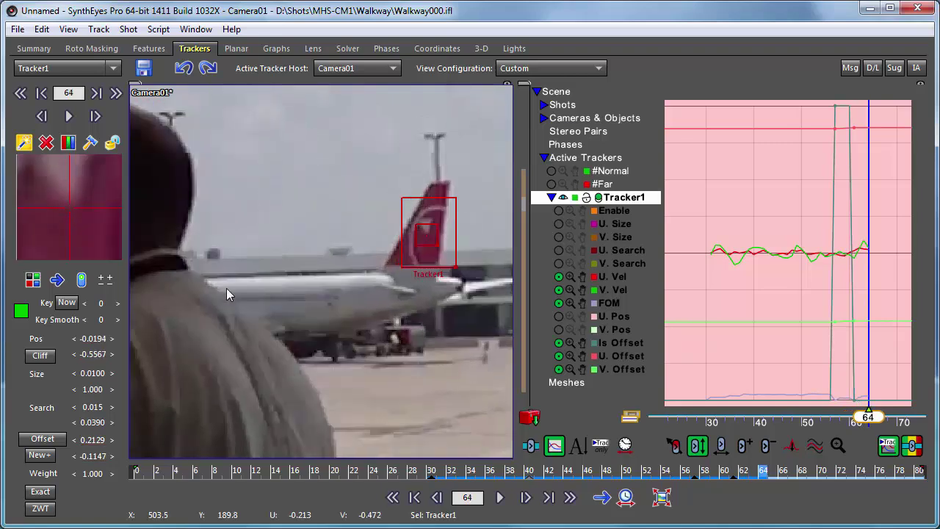
scroll(279, 273, down, 1)
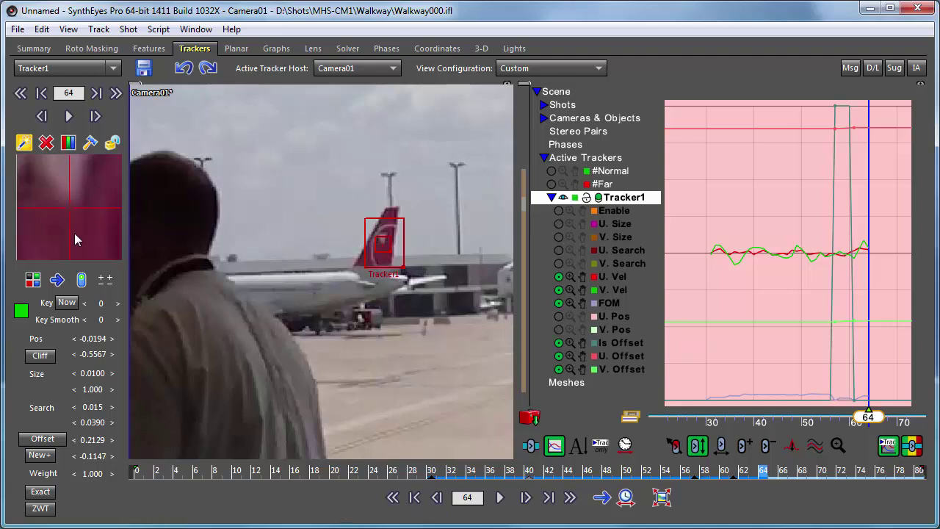
key(f)
key(f)
key(f)
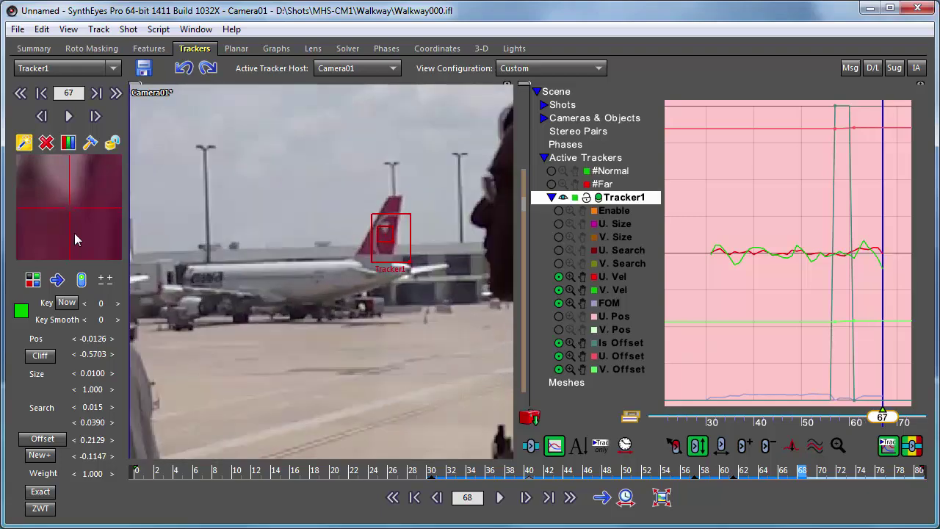
key(s)
key(s)
key(s)
key(s)
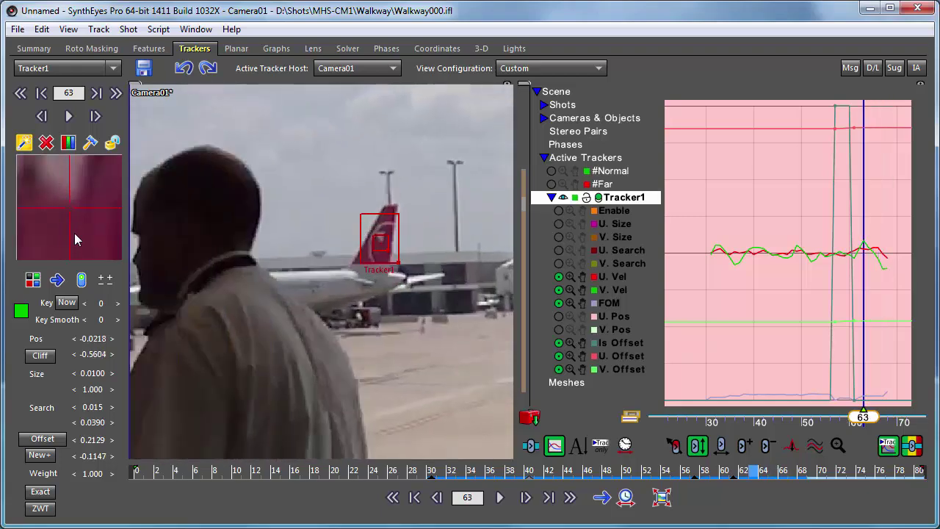
key(s)
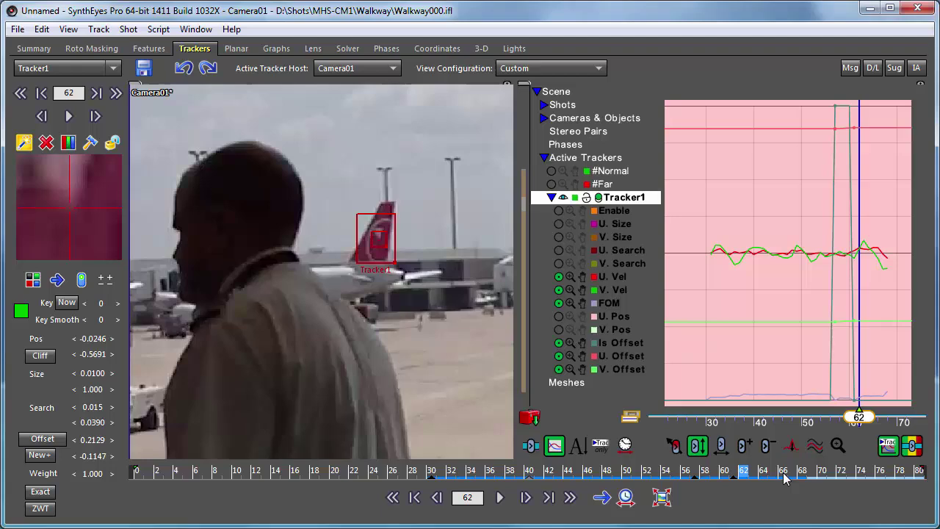
mouse_move(787, 476)
mouse_down()
mouse_move(547, 473)
mouse_move(733, 480)
mouse_up()
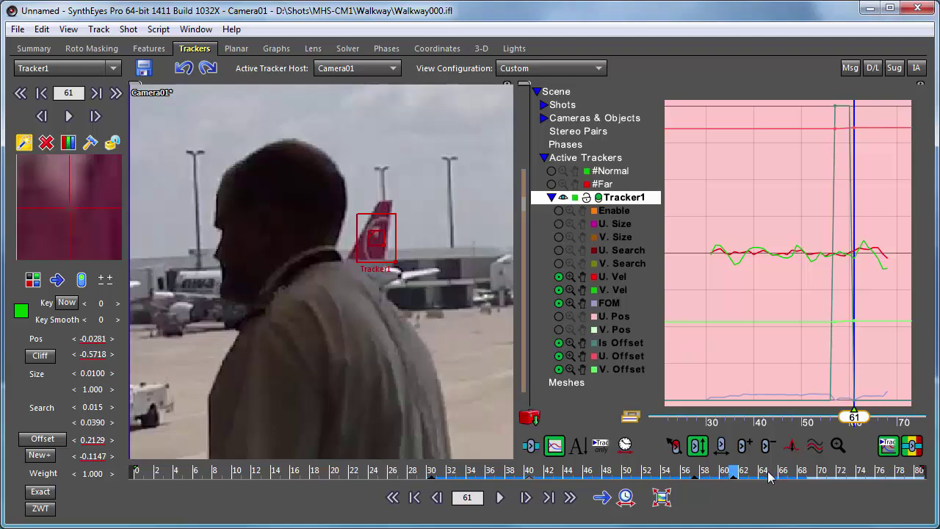
mouse_move(769, 478)
mouse_down()
mouse_move(672, 474)
mouse_move(772, 478)
mouse_up()
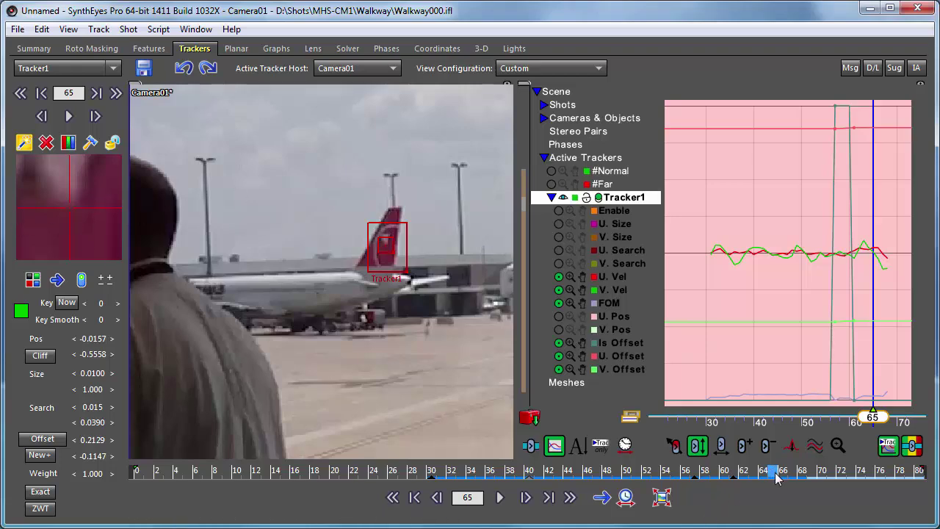
mouse_move(777, 478)
mouse_down()
mouse_move(686, 478)
mouse_move(777, 482)
mouse_up()
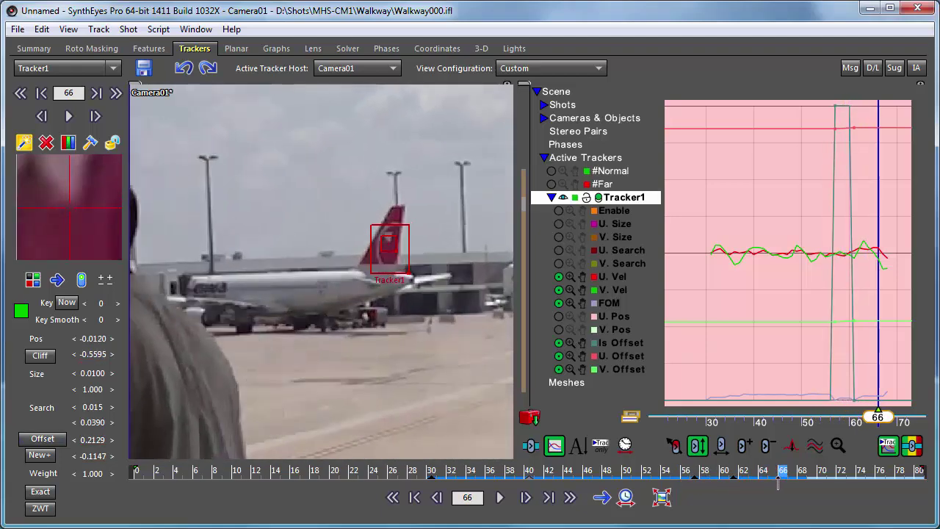
click(111, 144)
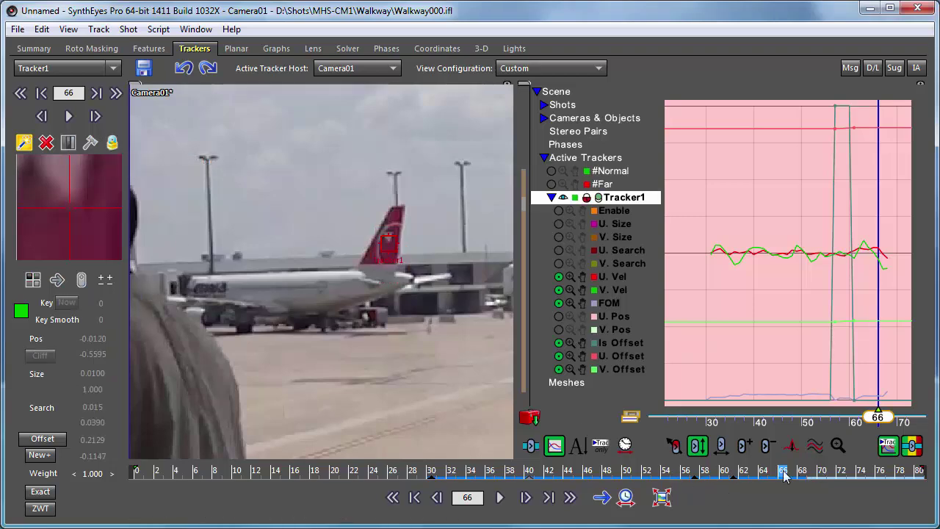
mouse_move(784, 476)
mouse_down()
mouse_move(636, 479)
mouse_move(780, 481)
mouse_up()
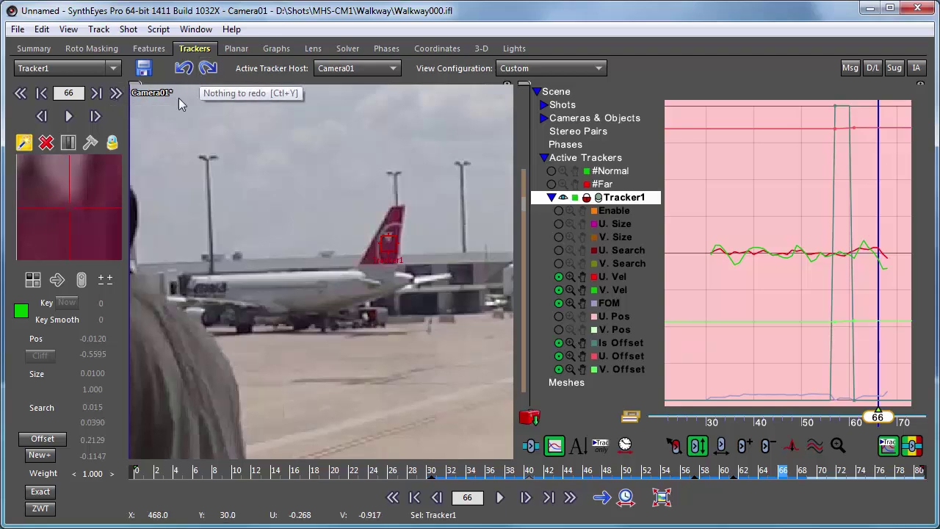
click(185, 68)
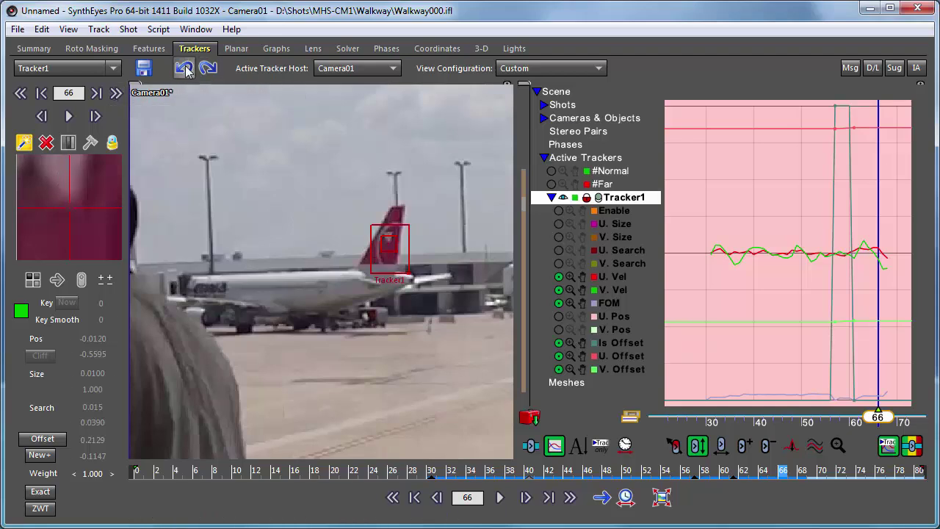
- Track the tail to frame 69, preview the following frames, and re-enable offset on Tracker1
click(802, 474)
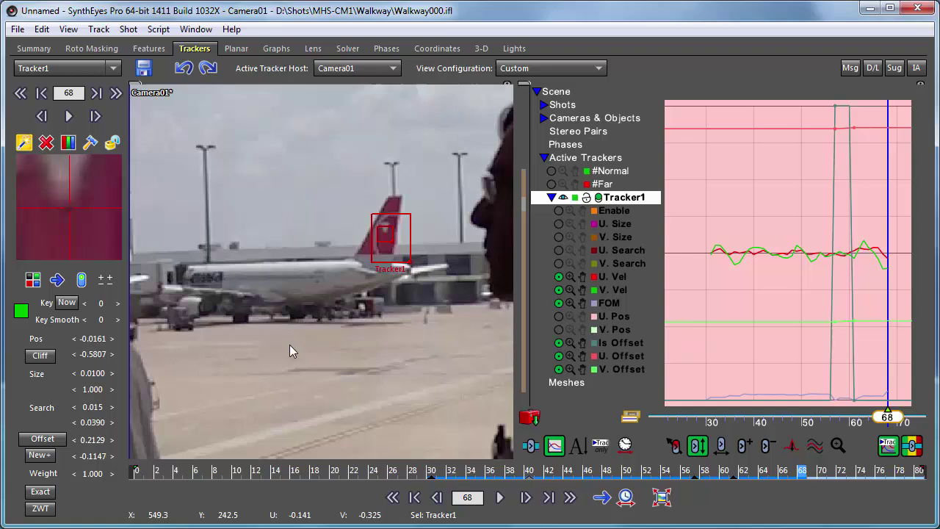
key(s)
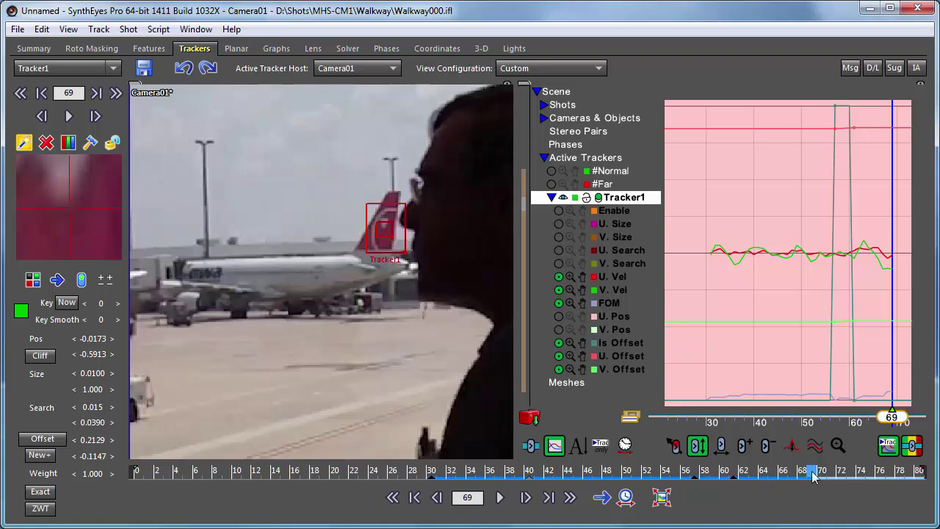
mouse_move(816, 476)
mouse_down()
mouse_move(841, 470)
mouse_move(841, 459)
mouse_move(802, 458)
mouse_move(852, 450)
mouse_move(804, 440)
mouse_move(811, 433)
mouse_up()
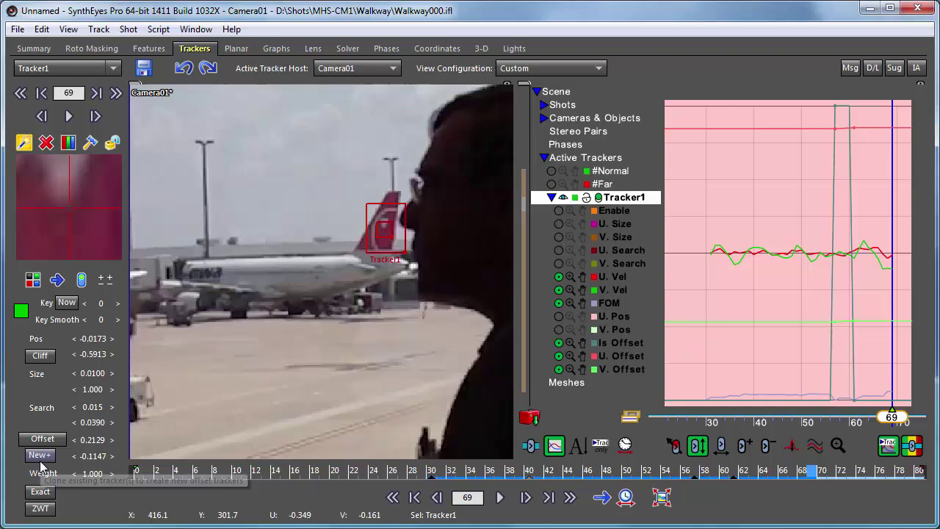
click(42, 439)
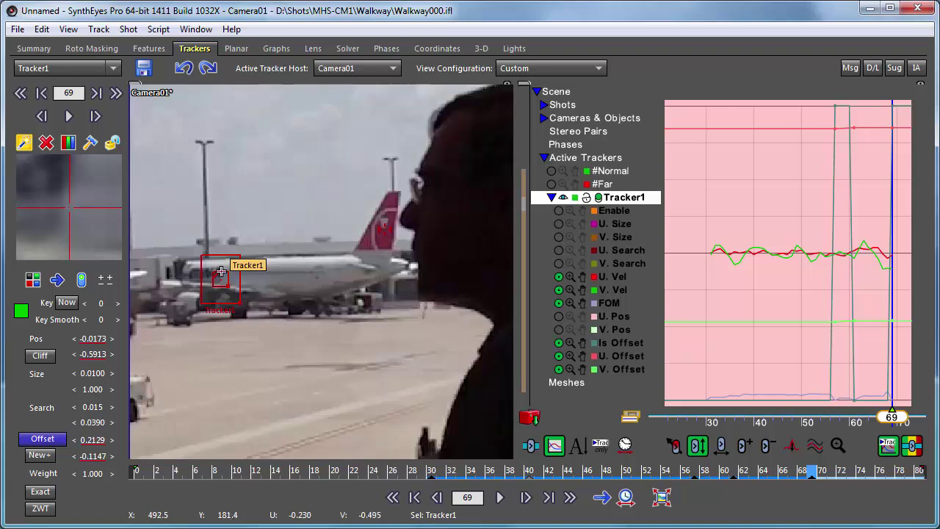
- Move Tracker1's pattern onto the light-pole top and track it forward, settling on frame 72
drag(221, 272, 198, 142)
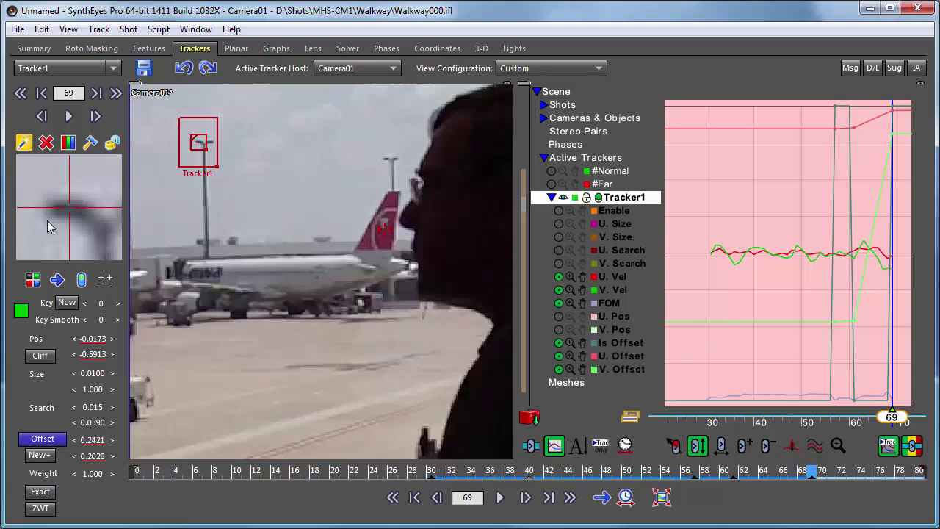
key(ctrl+f)
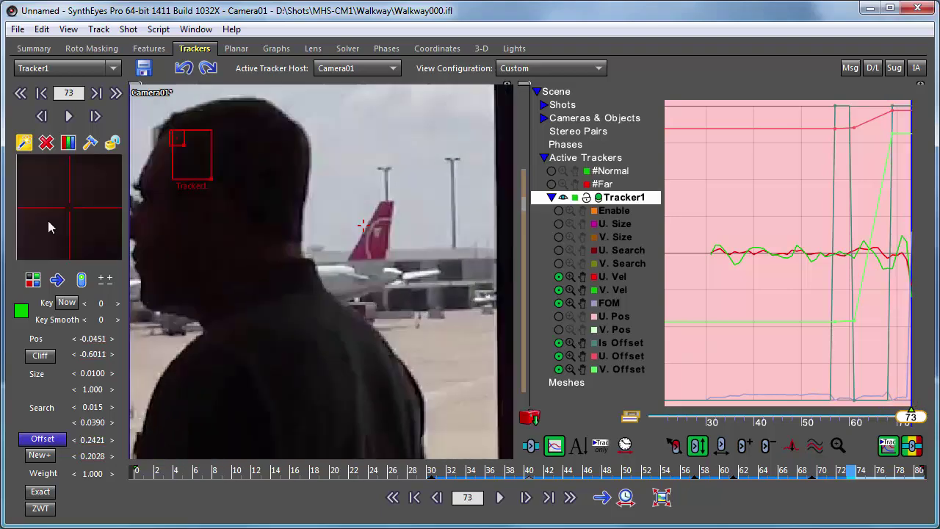
key(comma)
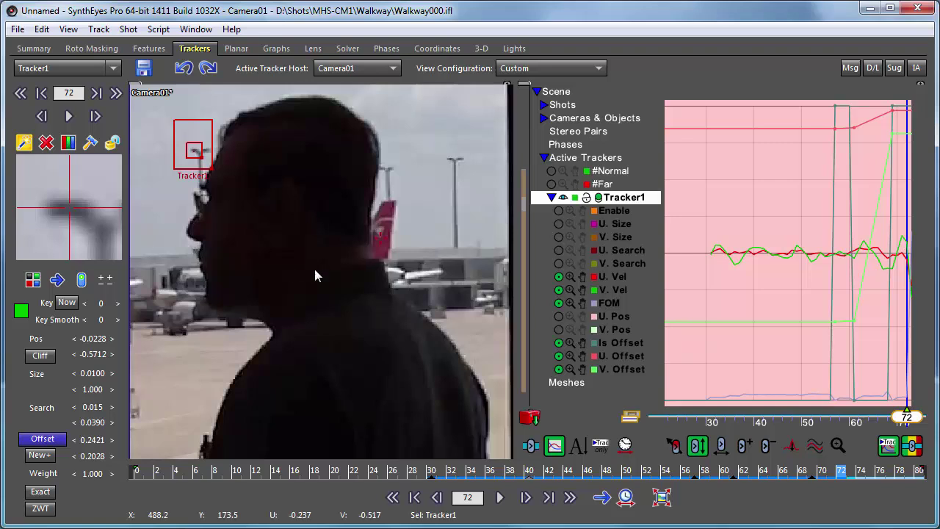
- Nudge Tracker1 slightly upward onto the plane tail
scroll(371, 257, up, 2)
scroll(382, 255, up, 3)
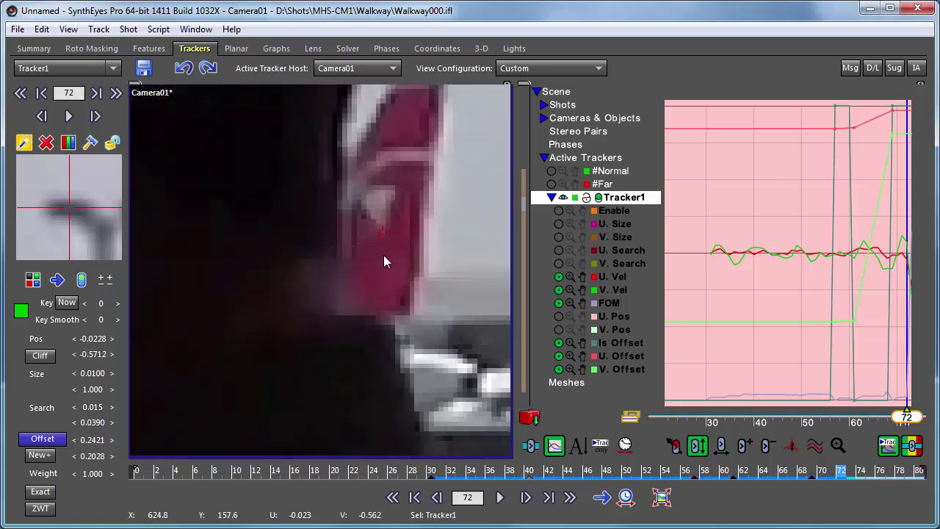
drag(379, 235, 379, 229)
scroll(360, 287, down, 4)
scroll(368, 261, down, 2)
- Switch Offset off and track Tracker1 forward on the tail to frame 80
scroll(371, 259, up, 1)
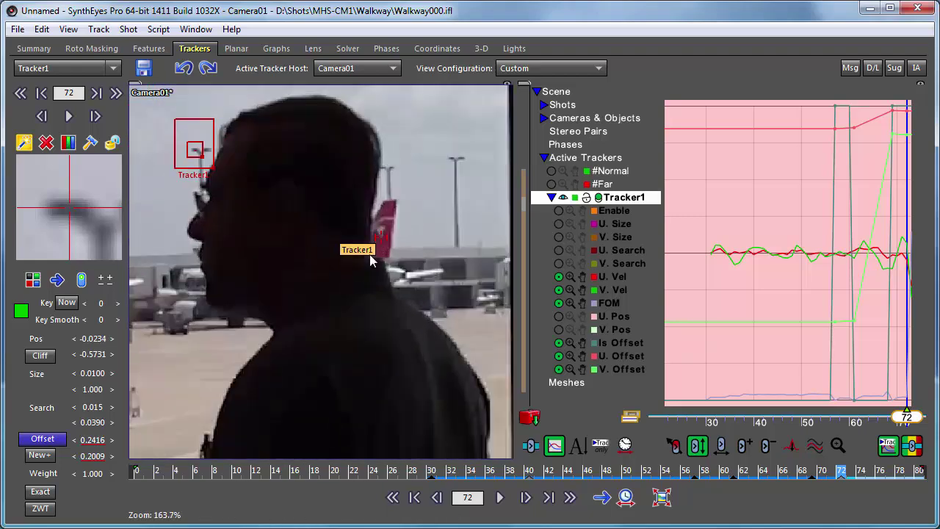
click(33, 439)
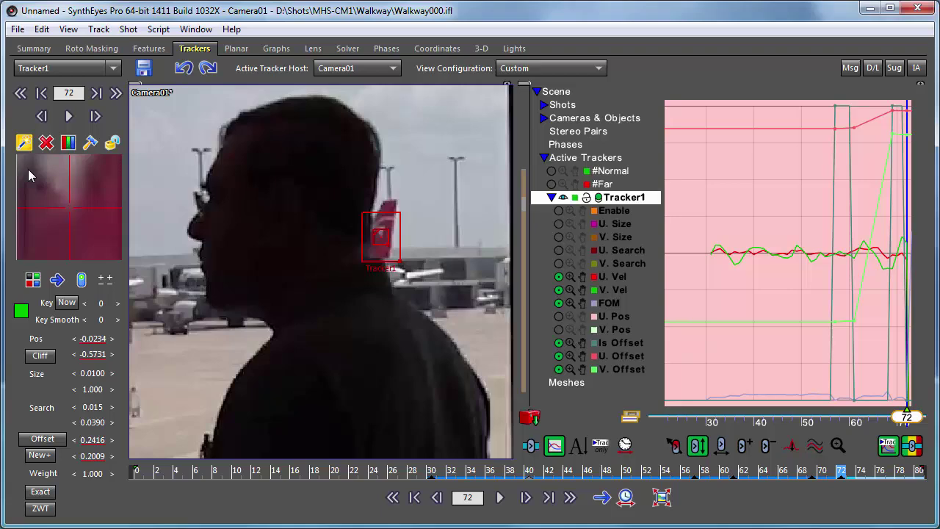
key(space)
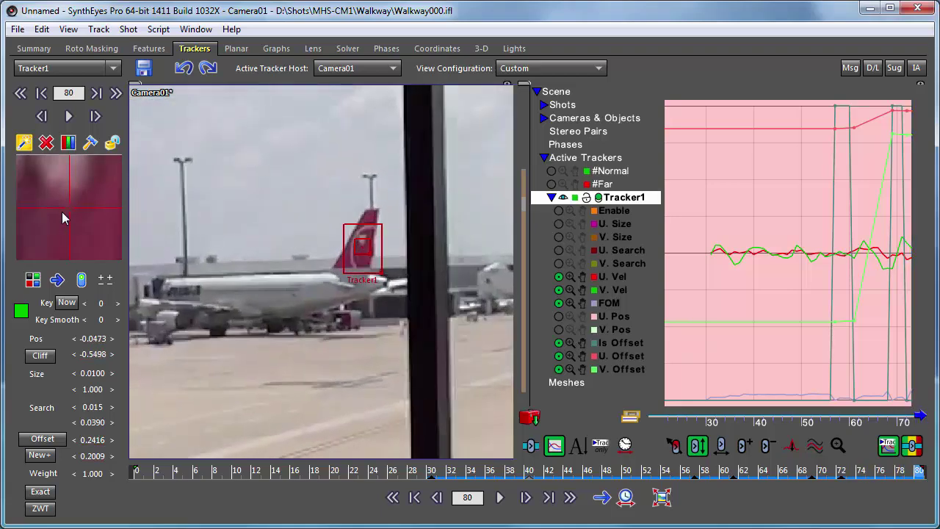
- Step back to frame 78, then scrub back through frames 53 and 43 to frame 30, checking the tail track
key(comma)
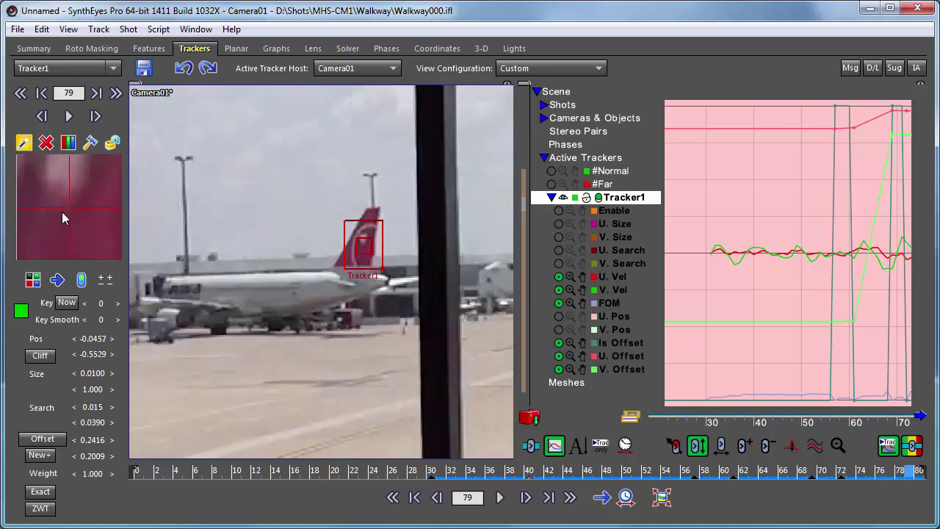
key(comma)
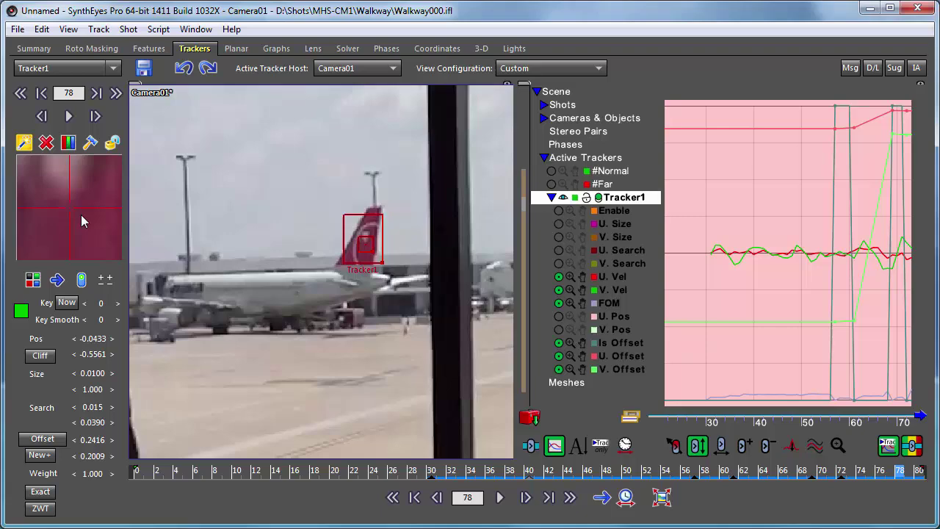
scroll(244, 257, down, 3)
scroll(257, 254, up, 1)
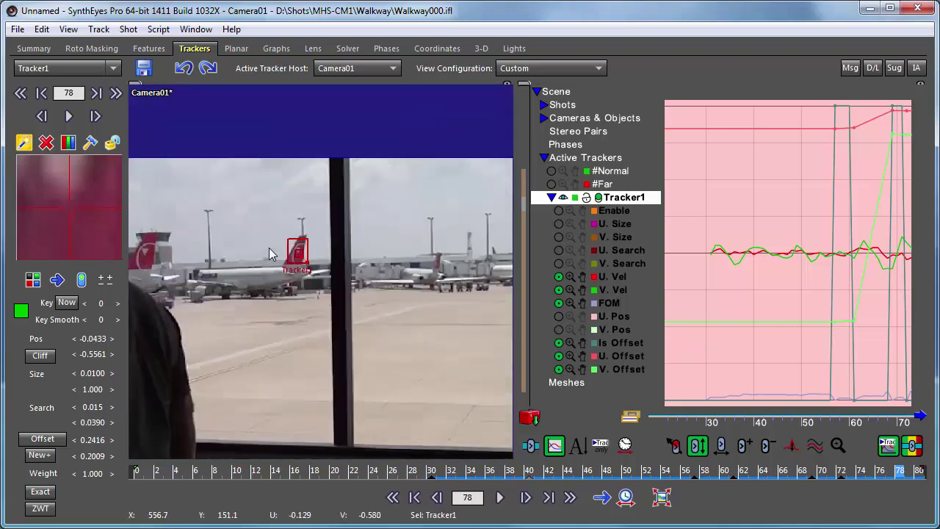
scroll(269, 254, up, 1)
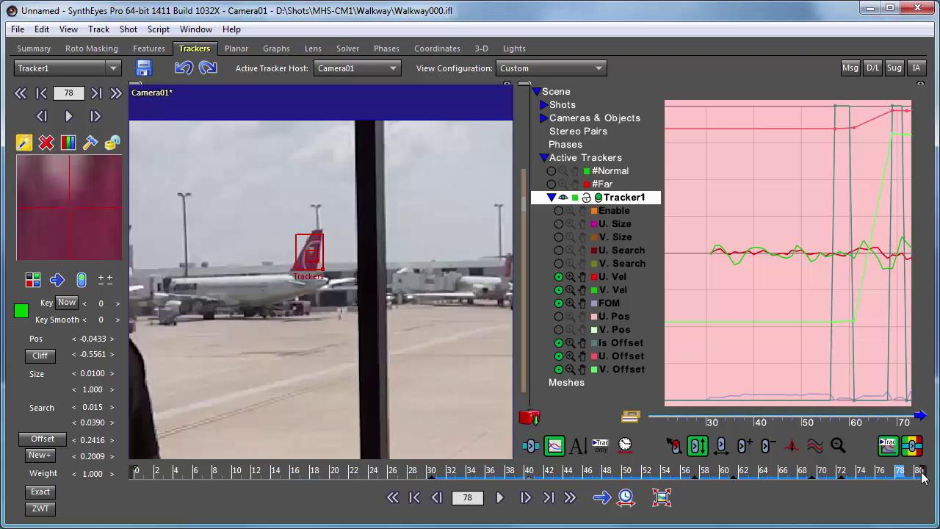
mouse_move(923, 474)
mouse_down()
mouse_move(694, 503)
mouse_move(782, 500)
mouse_up()
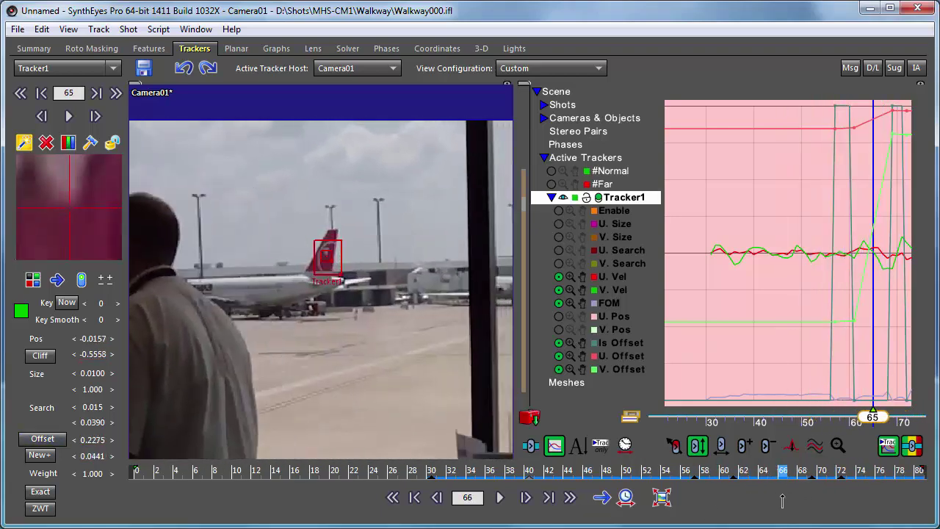
mouse_move(782, 500)
mouse_down()
mouse_move(655, 500)
mouse_move(810, 489)
mouse_move(642, 488)
mouse_up()
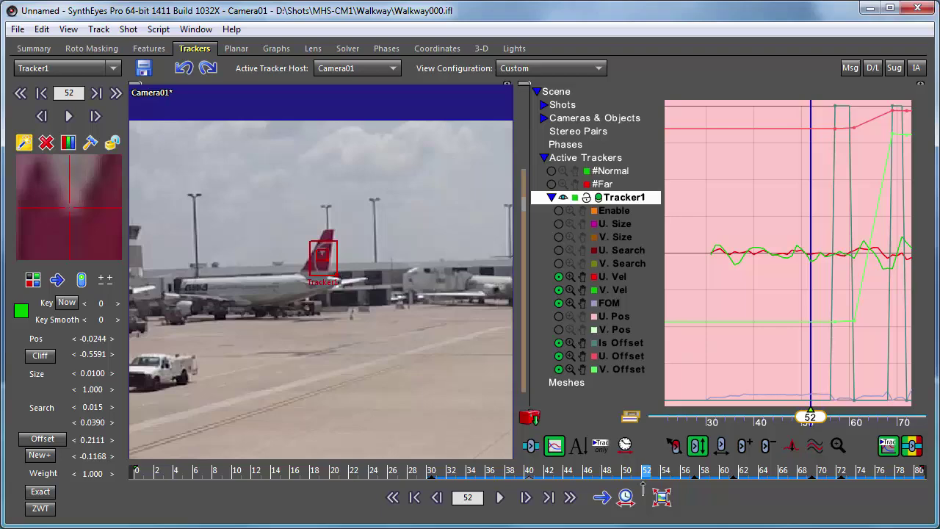
drag(643, 483, 561, 472)
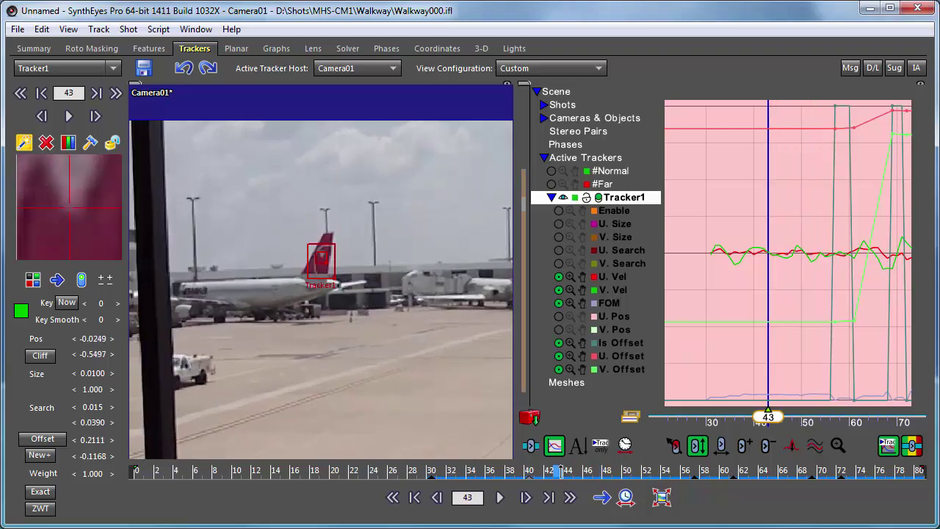
mouse_move(560, 472)
mouse_down()
mouse_move(446, 473)
mouse_move(433, 464)
mouse_up()
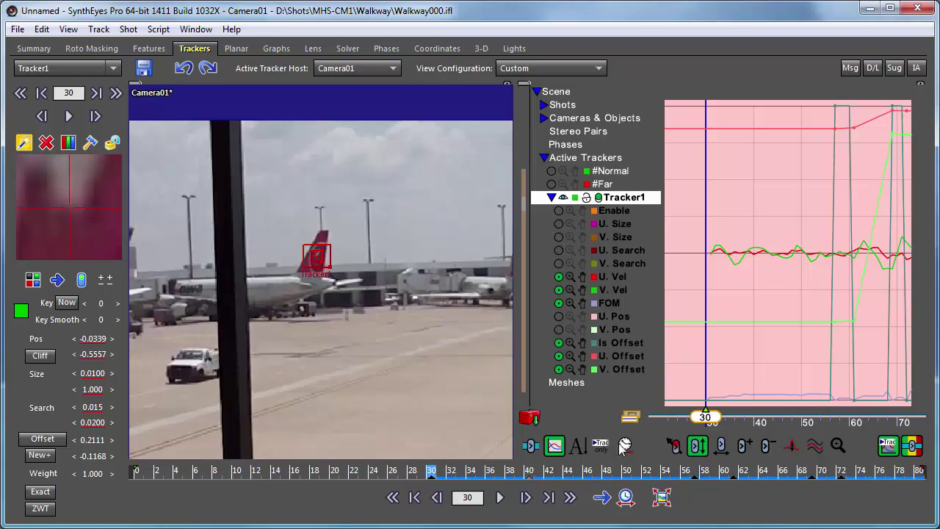
- Show Tracker1's keys as dope-sheet bars and zoom the graph out
click(530, 445)
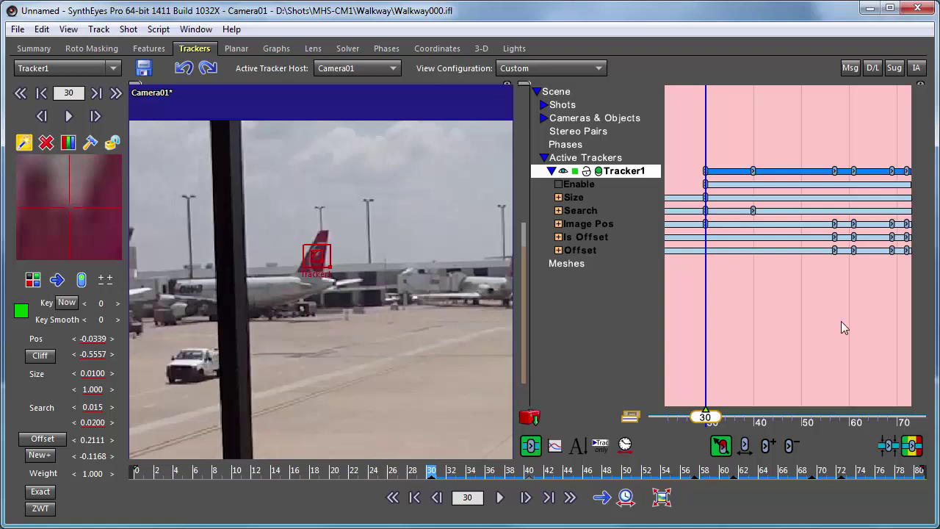
scroll(788, 246, down, 1)
scroll(788, 246, down, 1)
scroll(788, 246, down, 1)
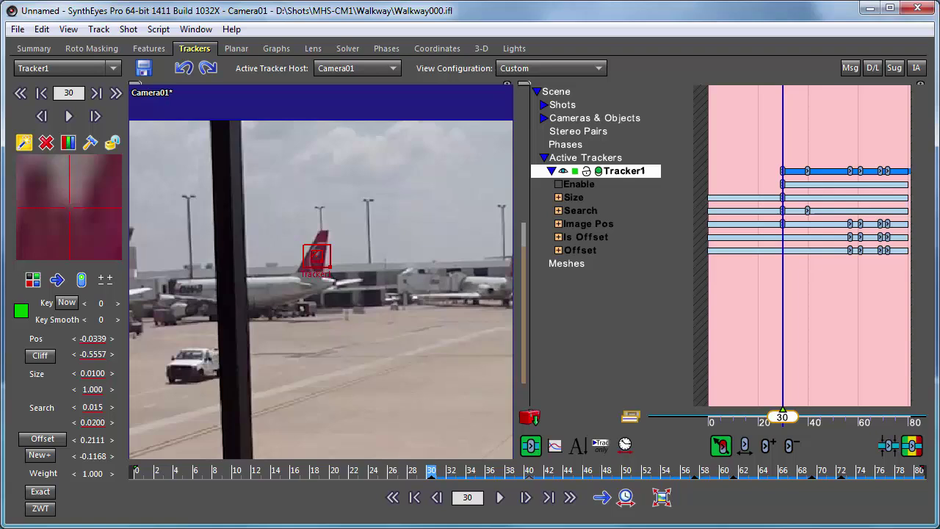
scroll(788, 246, down, 1)
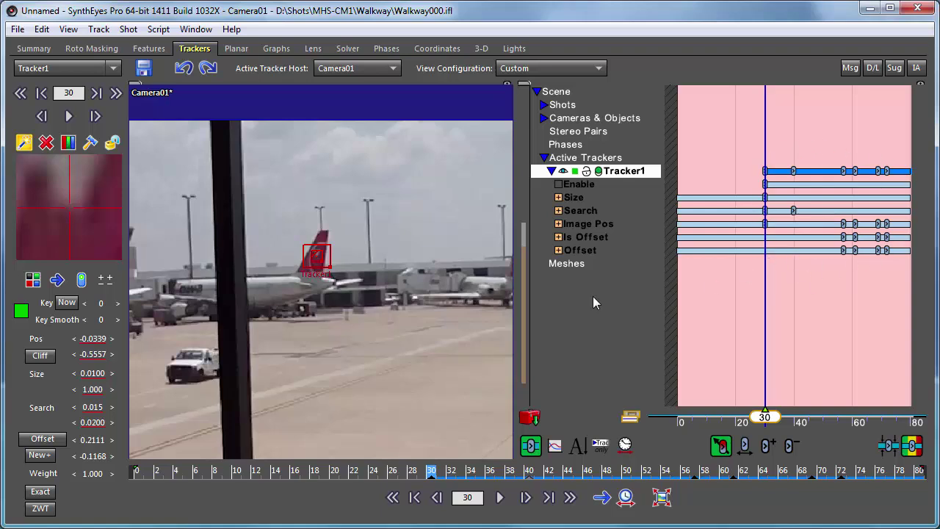
- Set backward tracking, retrack Tracker1 from frame 80, and return to the curve graphs
click(58, 280)
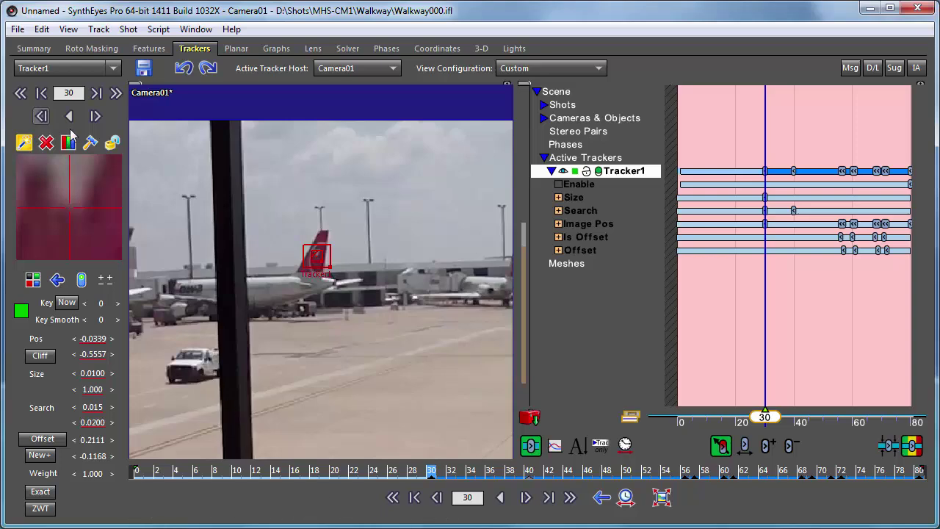
click(116, 93)
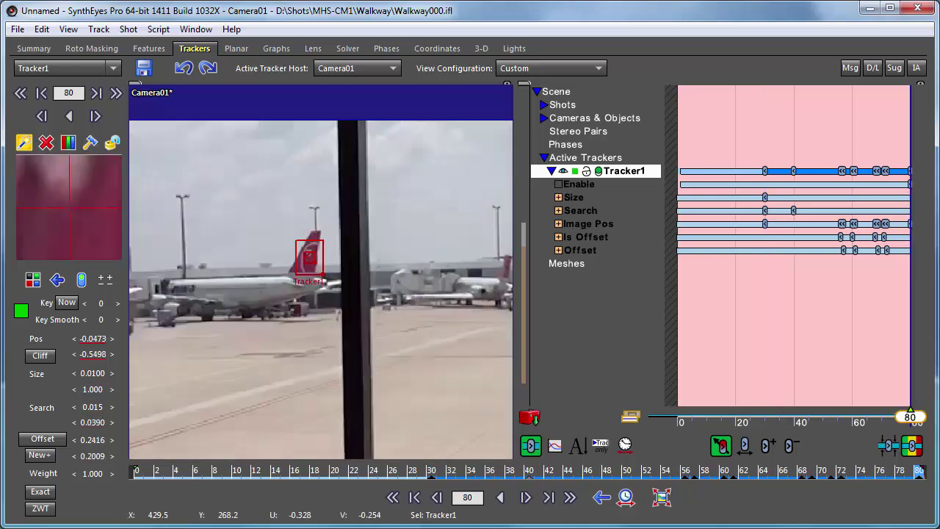
click(68, 118)
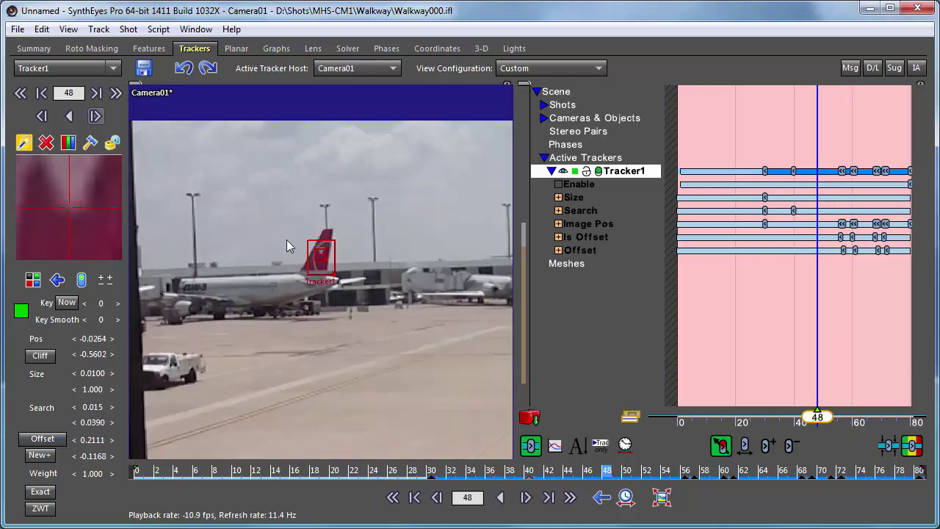
click(555, 445)
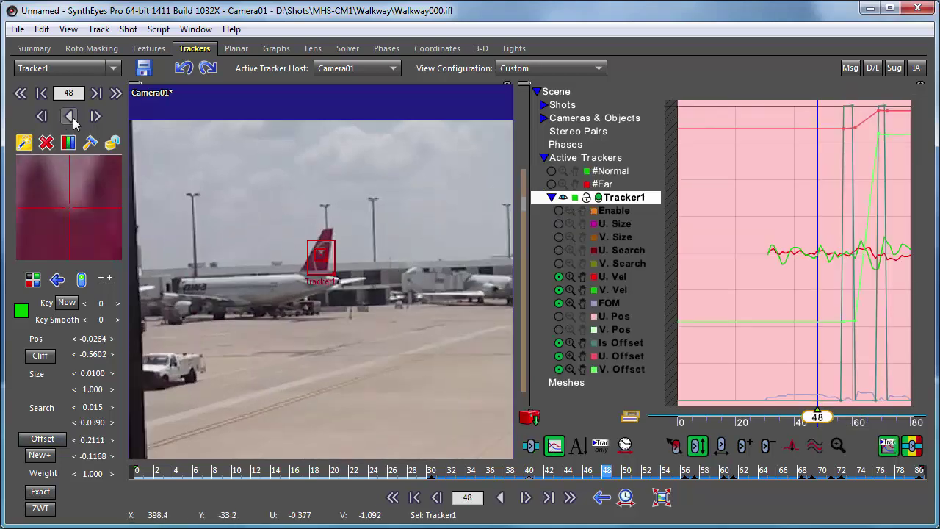
- Track the tail backward a few more frames, then recheck the track around frame 27
click(69, 118)
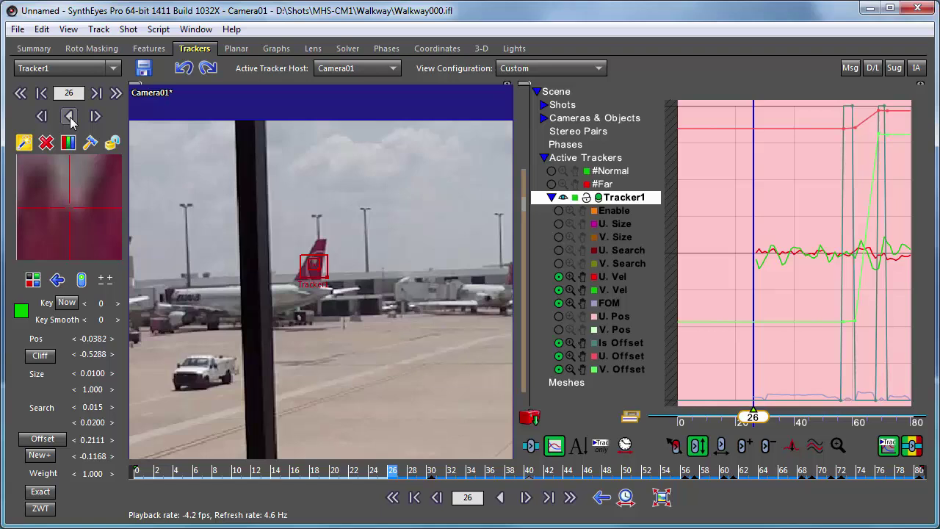
click(69, 117)
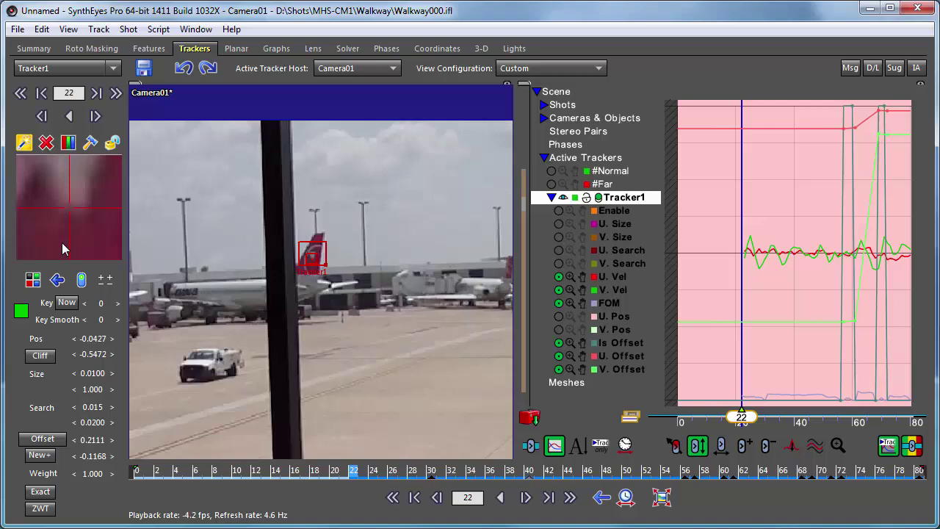
key(space)
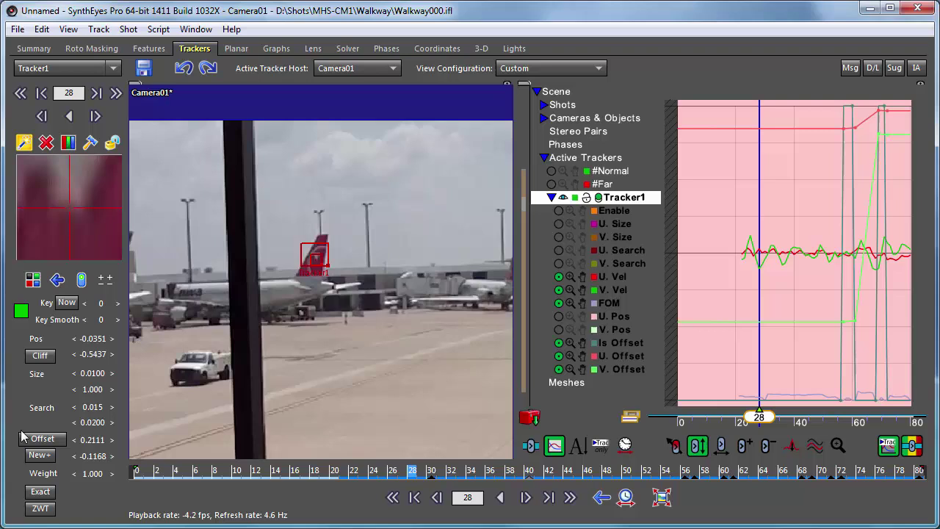
- Widen Tracker1's vertical search range, retrack backward, and advance to frame 21
drag(83, 423, 110, 423)
key(shift+F)
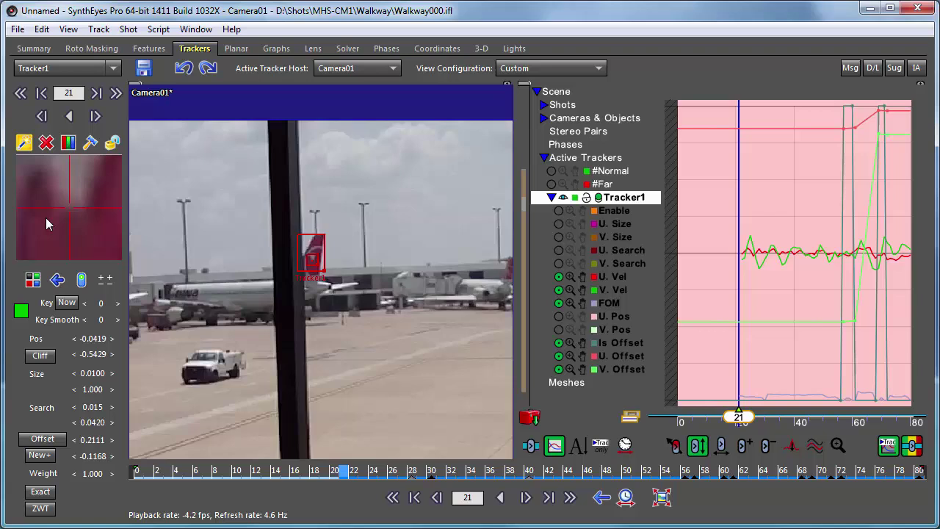
key(s)
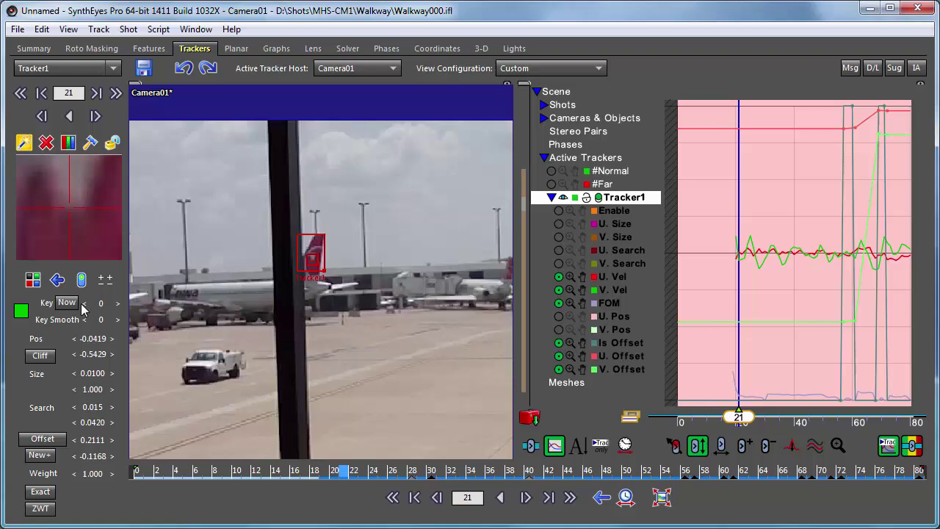
- Turn on Offset, place the offset point on the white airliner, and step back to frame 18
click(30, 441)
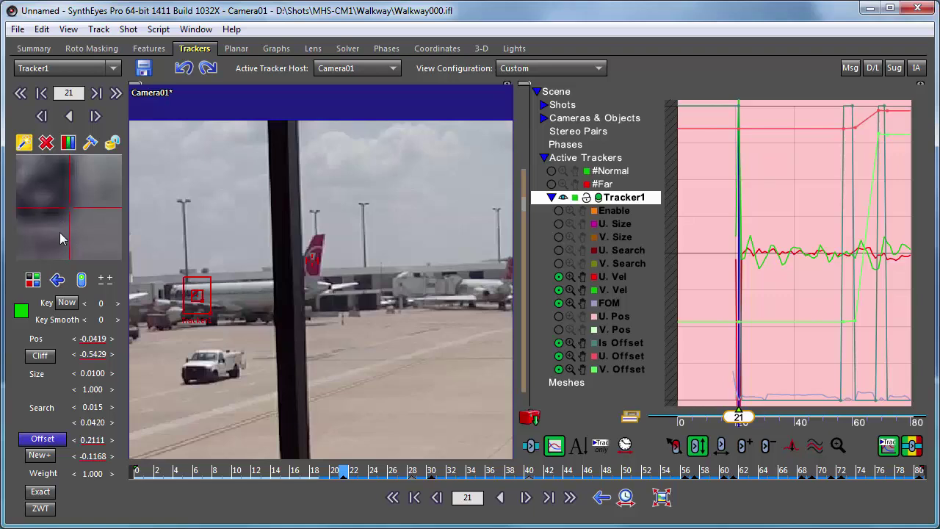
drag(59, 232, 60, 226)
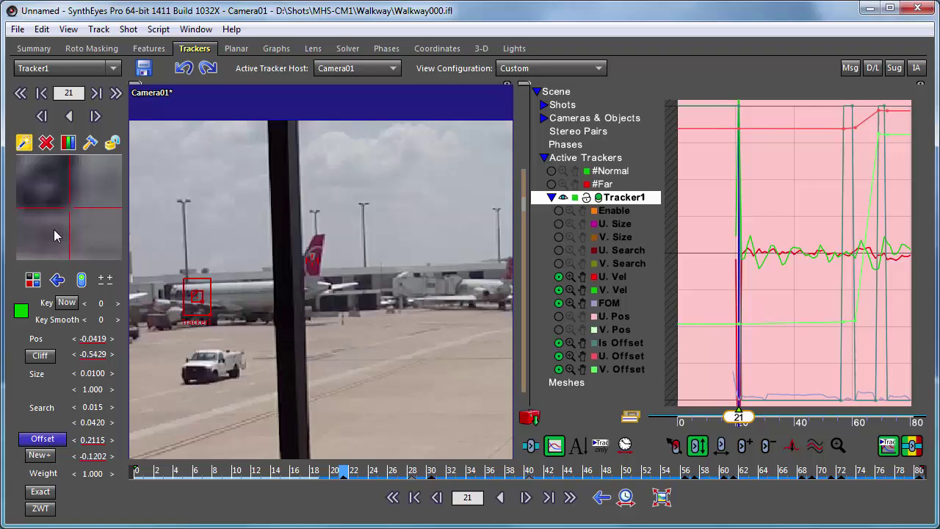
key(comma)
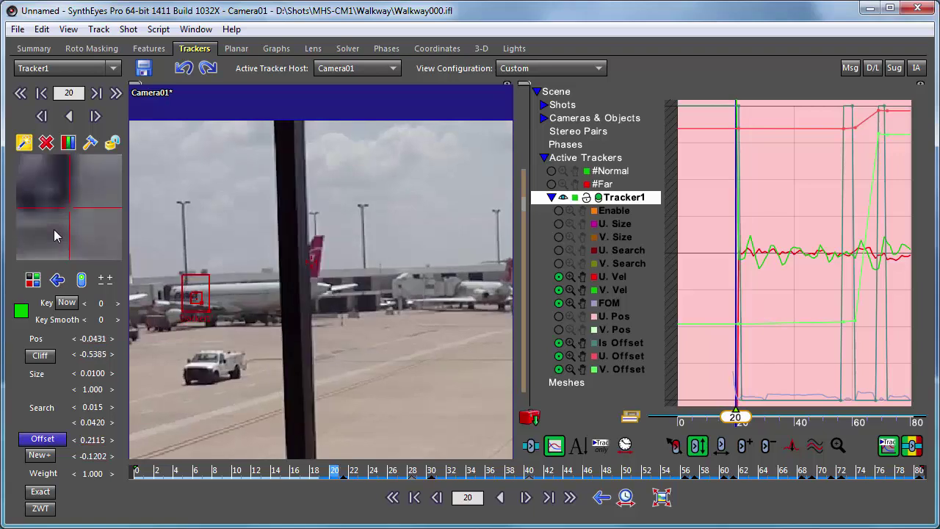
key(comma)
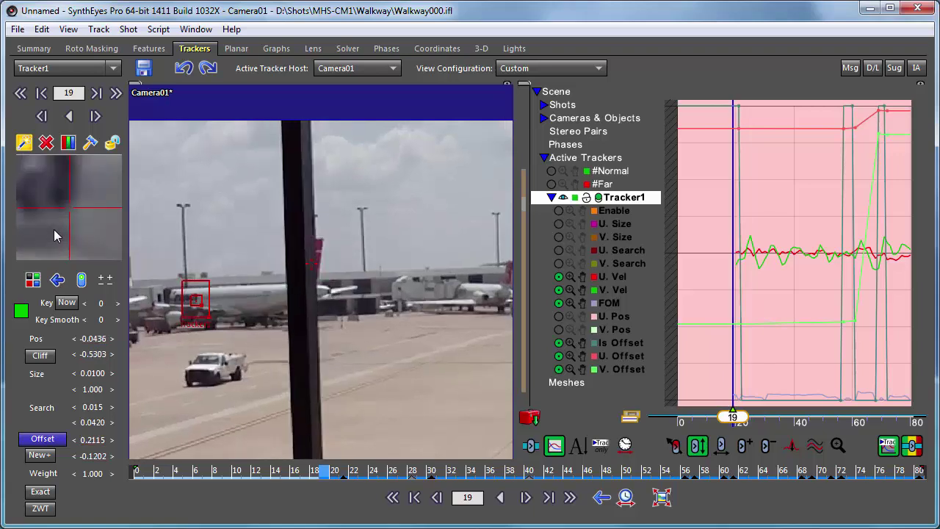
key(comma)
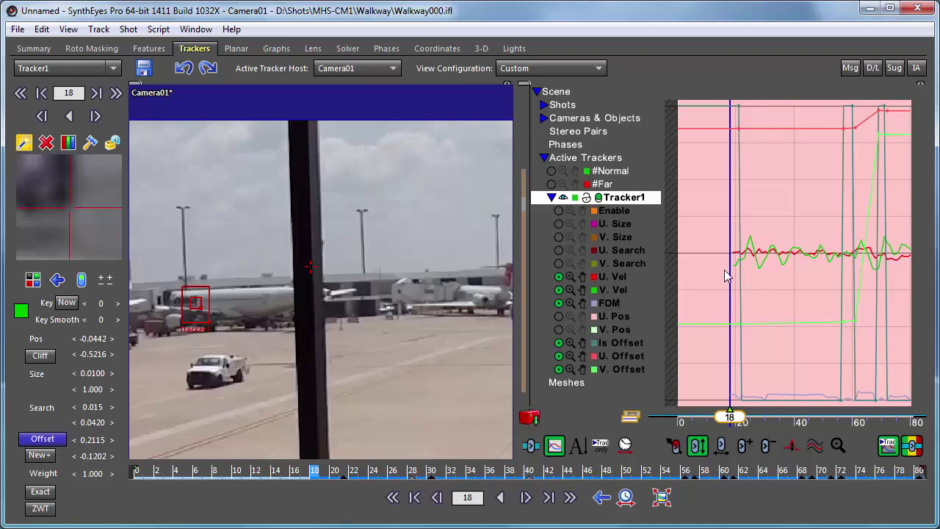
- Zoom the graph's time axis so about frames 0–45 fill it
scroll(726, 276, up, 1)
scroll(726, 276, up, 1)
scroll(726, 276, up, 1)
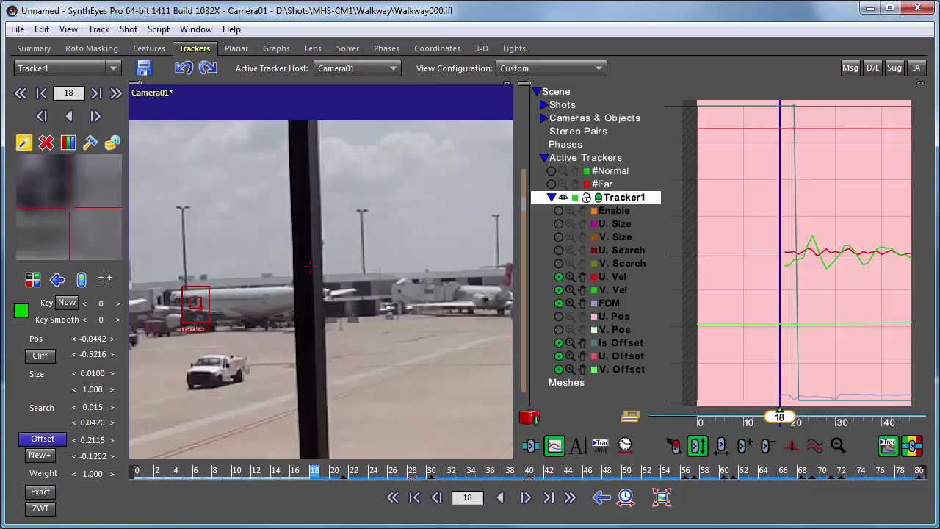
scroll(725, 276, down, 1)
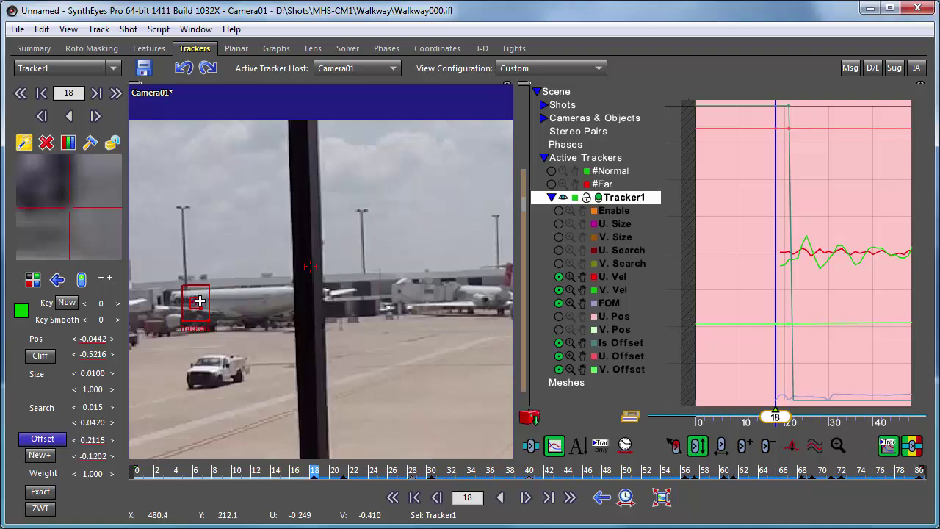
- Move the offset target onto the light-pole top at frame 18 and scrub nearby frames to check
drag(200, 304, 177, 208)
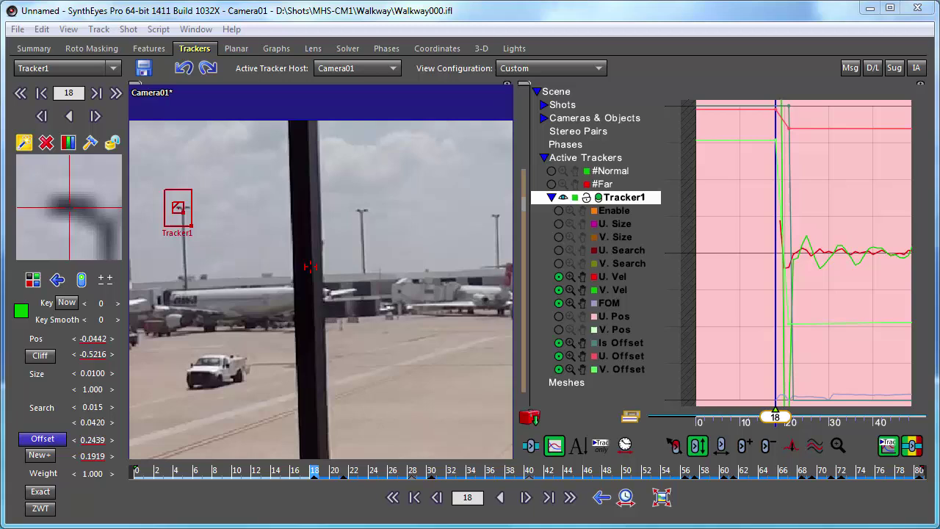
click(324, 473)
mouse_move(324, 473)
mouse_down()
mouse_move(343, 474)
mouse_move(304, 474)
mouse_move(343, 474)
mouse_up()
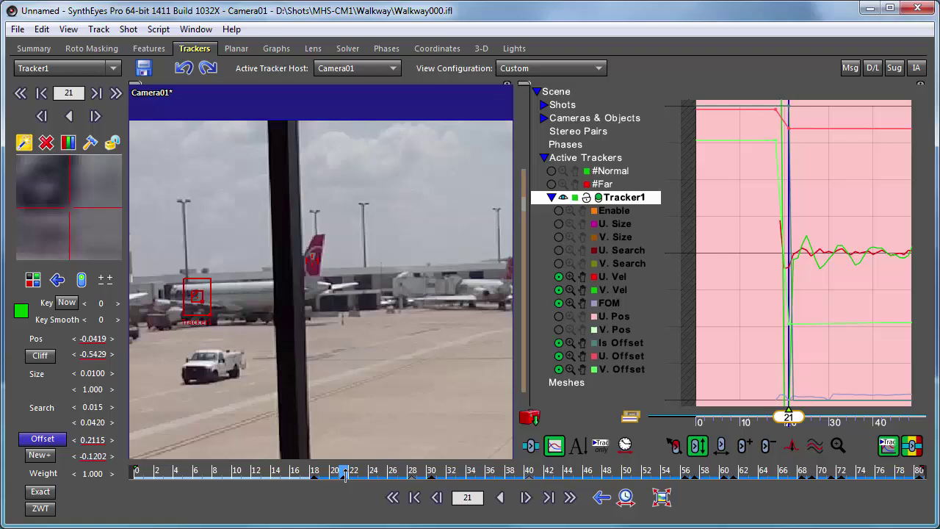
drag(341, 472, 314, 472)
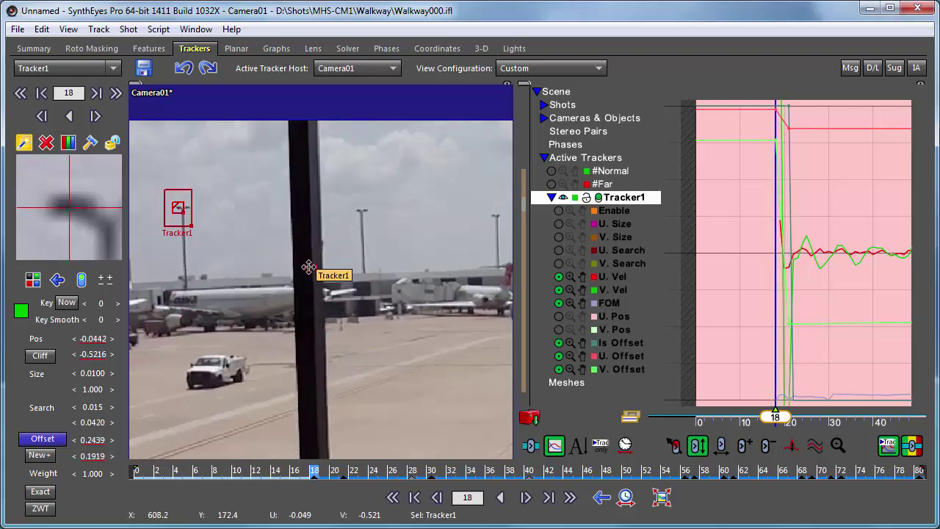
mouse_move(317, 472)
mouse_down()
mouse_move(342, 472)
mouse_move(315, 472)
mouse_up()
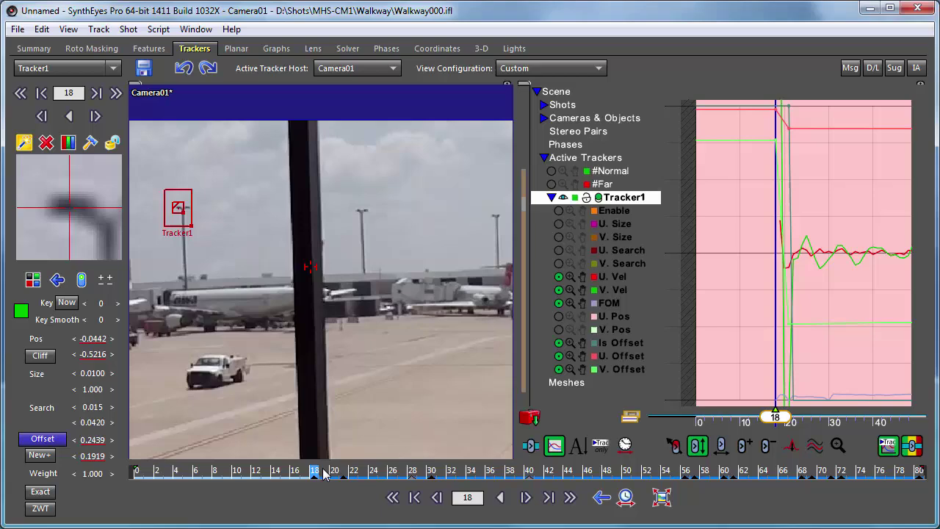
- Review frames 18–21 and drag the red offset curve into a sharp step
mouse_move(324, 468)
mouse_down()
mouse_move(339, 467)
mouse_move(310, 459)
mouse_up()
drag(791, 130, 777, 113)
- In move-keys mode, box-select the offset keys and slide them back to frame 18
click(721, 445)
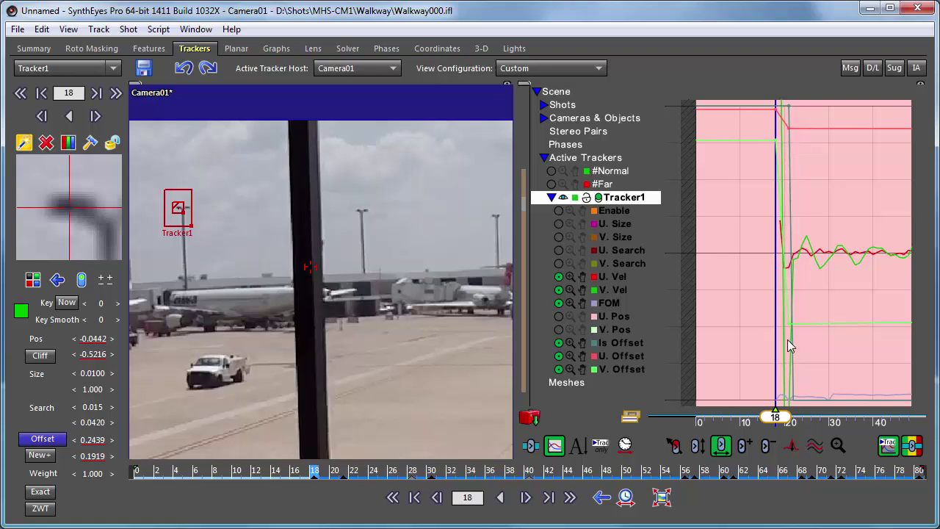
drag(782, 331, 808, 117)
mouse_move(780, 129)
mouse_move(780, 323)
drag(788, 129, 779, 128)
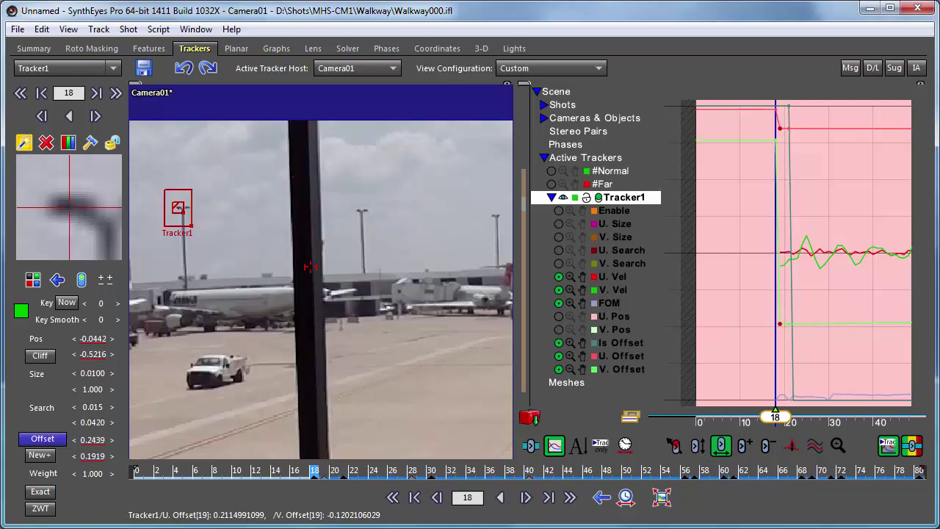
drag(779, 129, 775, 128)
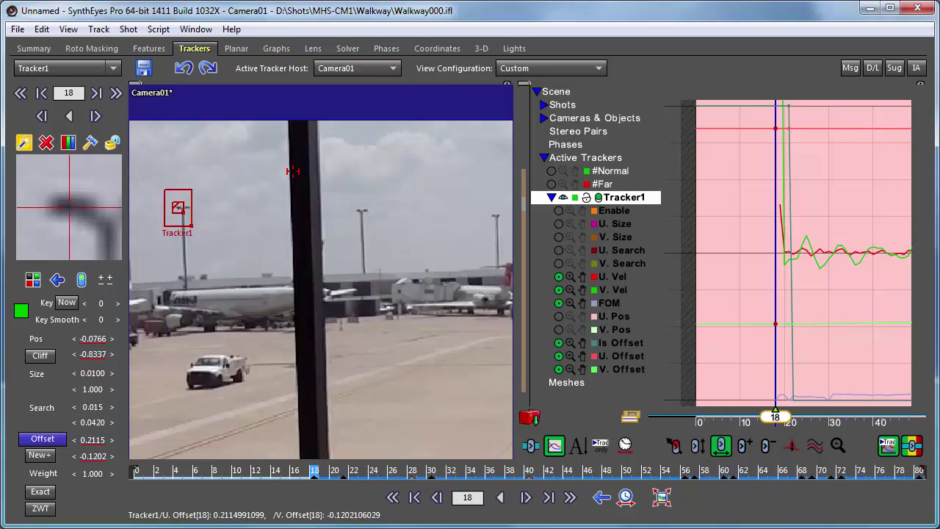
- Re-aim the offset point at frame 19, then scrub frames 21 and 19 to verify
drag(293, 171, 310, 266)
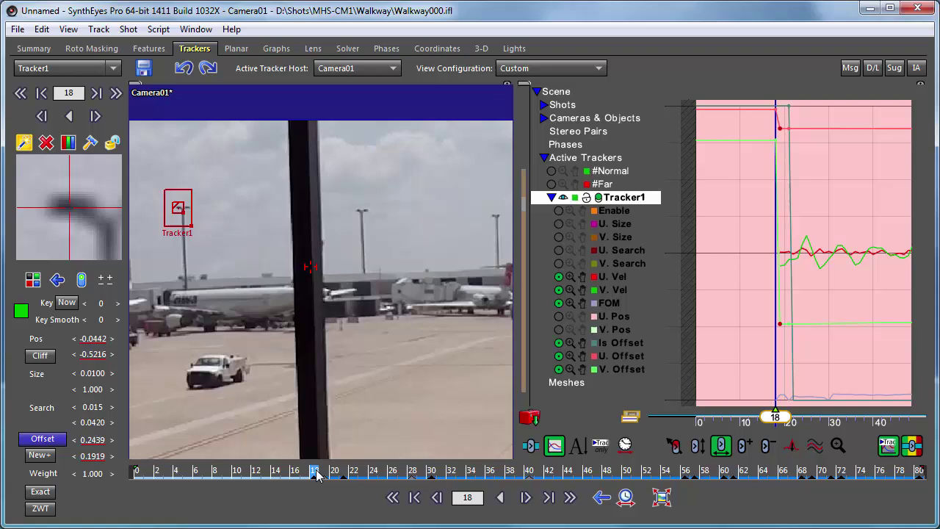
mouse_move(316, 474)
mouse_down()
mouse_move(347, 470)
mouse_move(316, 459)
mouse_move(339, 456)
mouse_move(311, 448)
mouse_up()
mouse_move(317, 478)
mouse_down()
mouse_move(316, 467)
mouse_move(335, 467)
mouse_move(315, 467)
mouse_move(343, 467)
mouse_up()
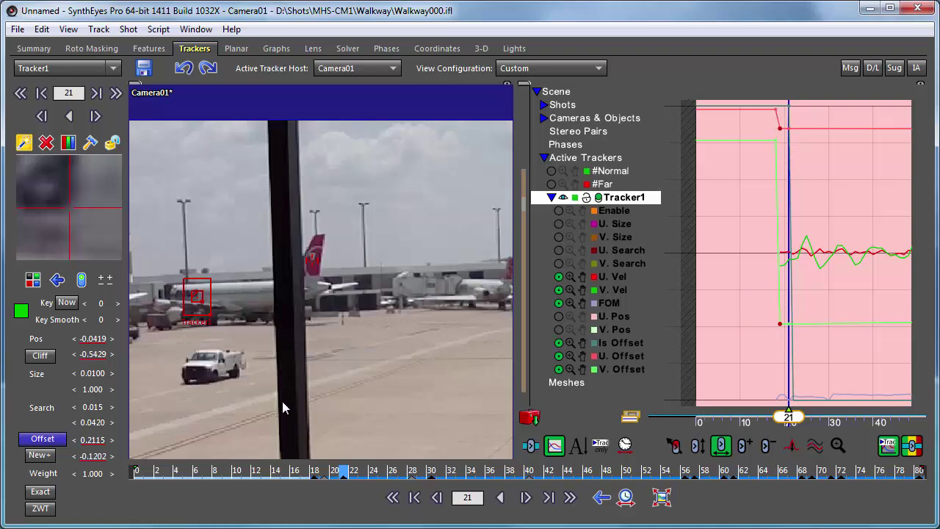
- From frame 18, track Tracker1 backward to frame 0 along the light-pole top
drag(344, 477, 314, 474)
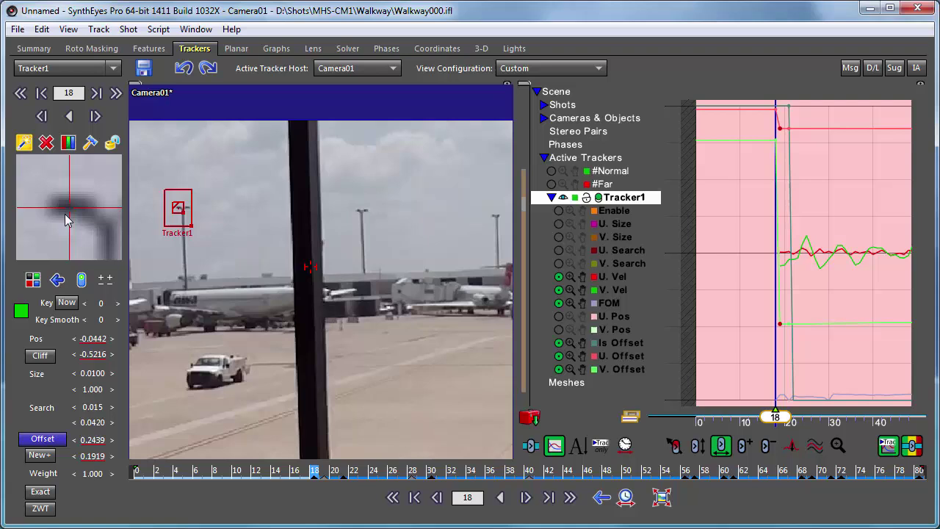
scroll(65, 218, up, 1)
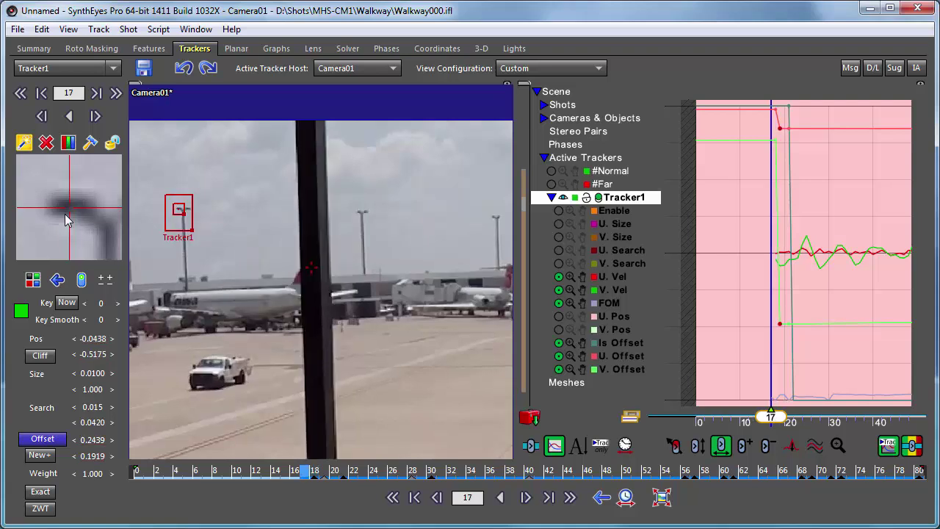
scroll(64, 218, up, 2)
scroll(64, 218, up, 1)
scroll(65, 218, up, 2)
scroll(64, 218, up, 1)
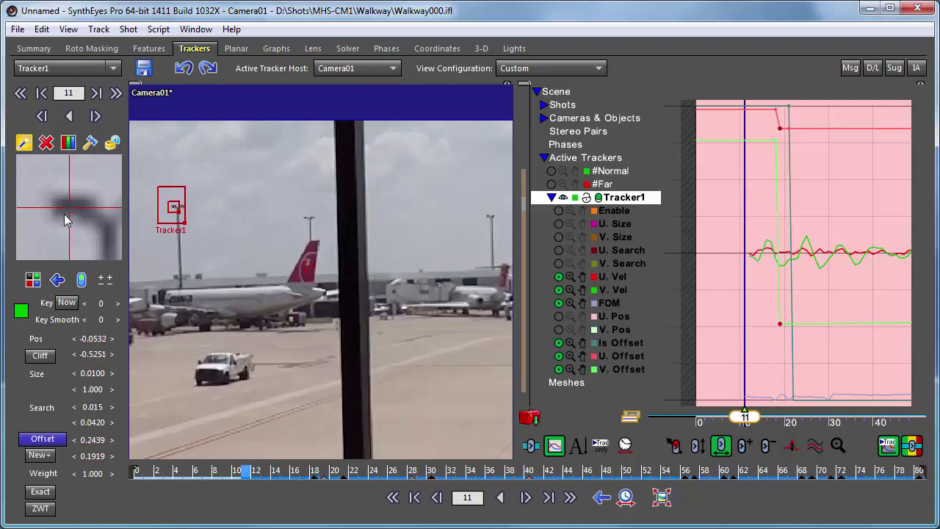
scroll(64, 218, up, 2)
scroll(64, 218, up, 3)
scroll(63, 218, up, 4)
scroll(63, 213, up, 1)
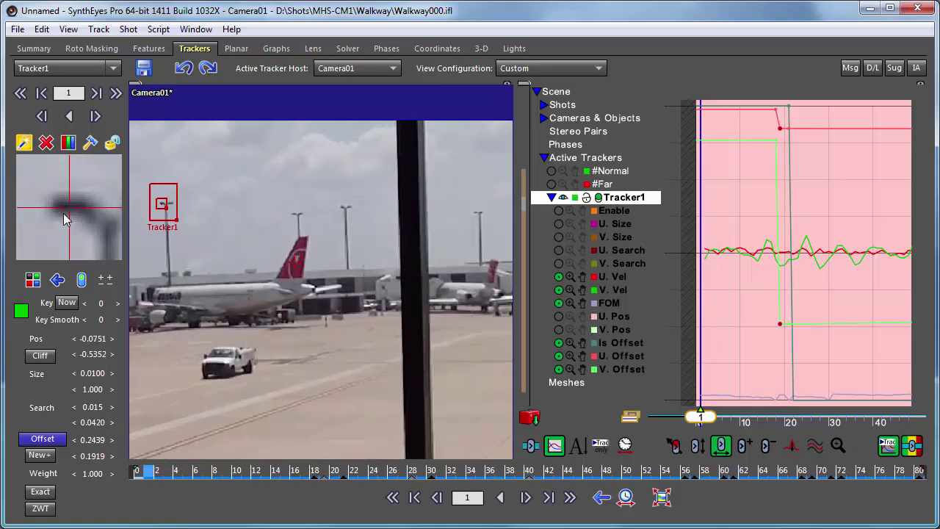
scroll(63, 213, up, 1)
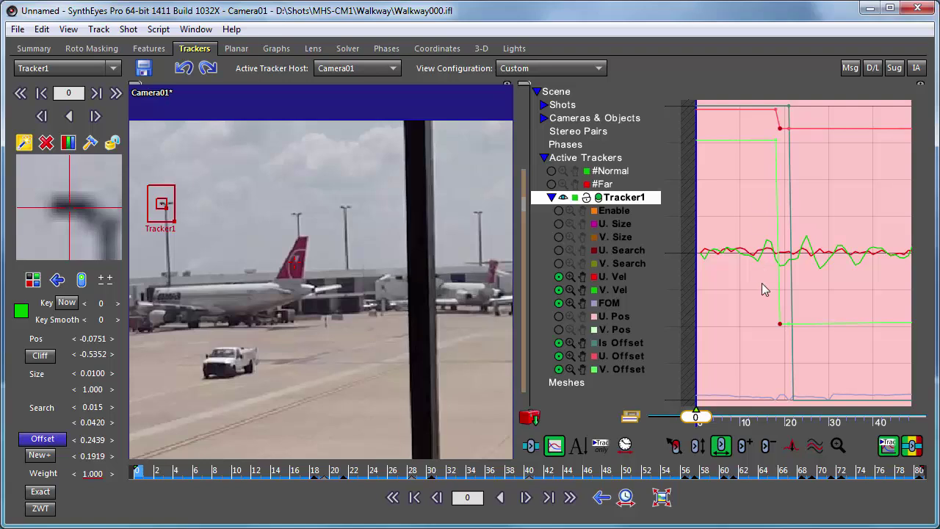
- Return to frame 18 and browse the tracking options
click(314, 470)
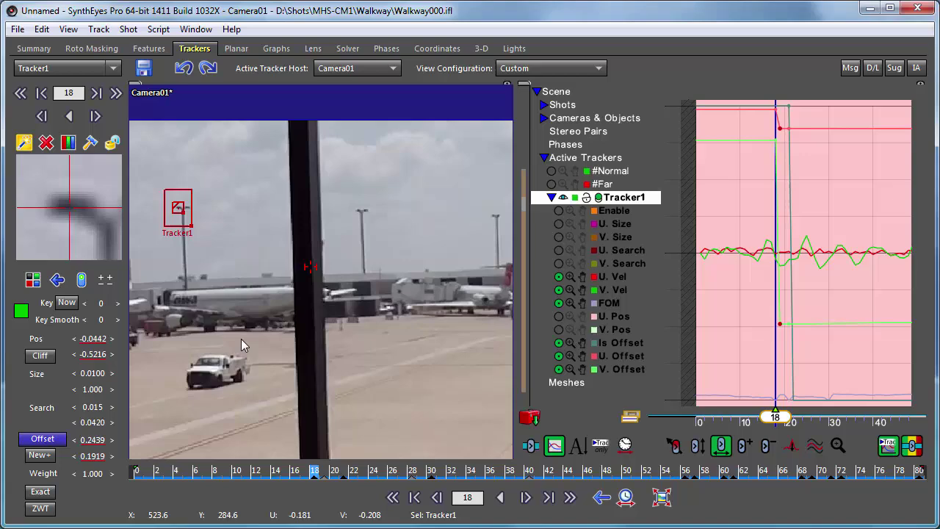
click(99, 30)
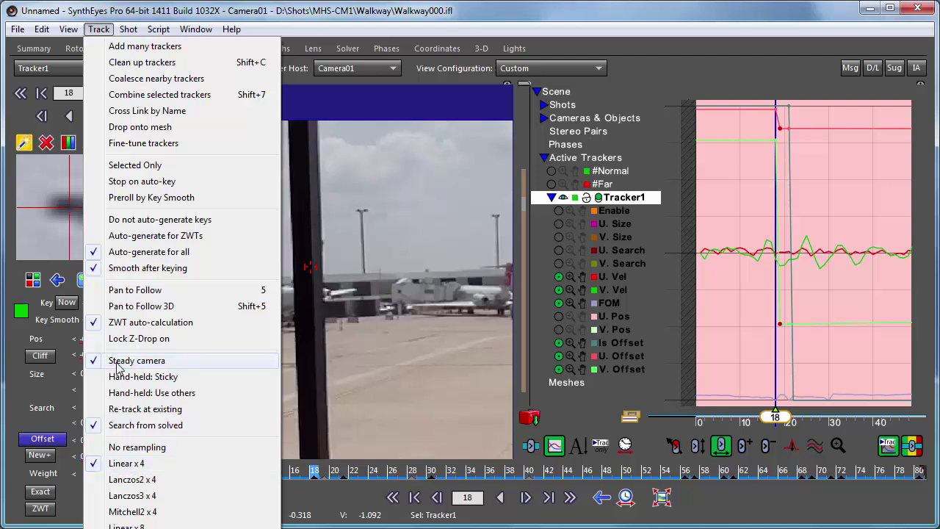
click(166, 361)
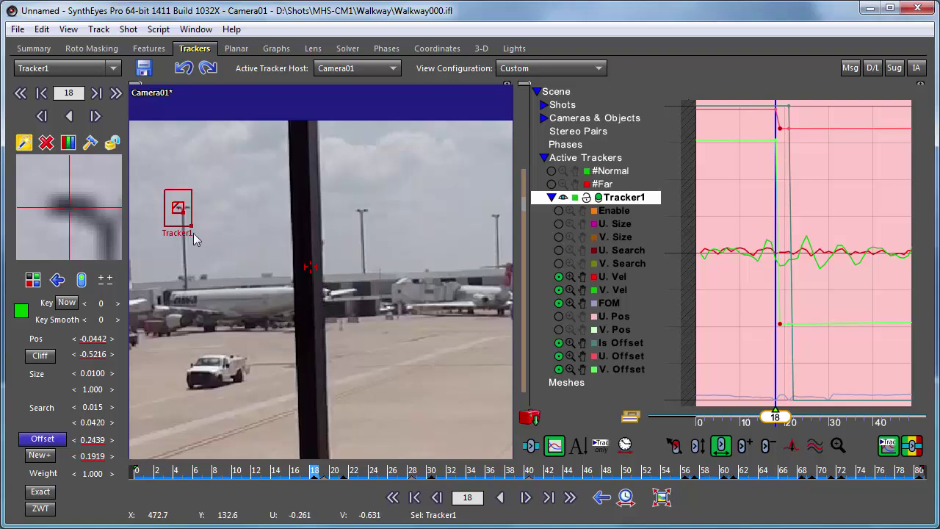
click(780, 126)
click(99, 29)
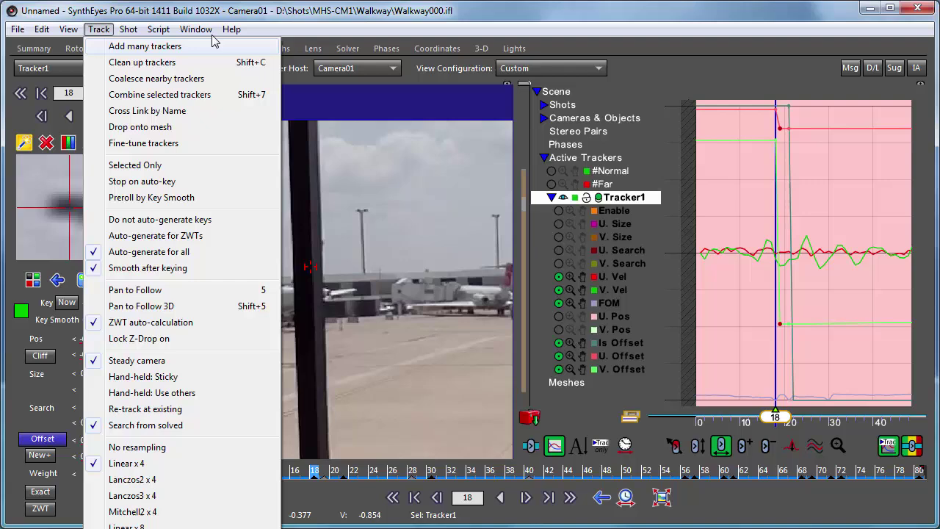
click(223, 16)
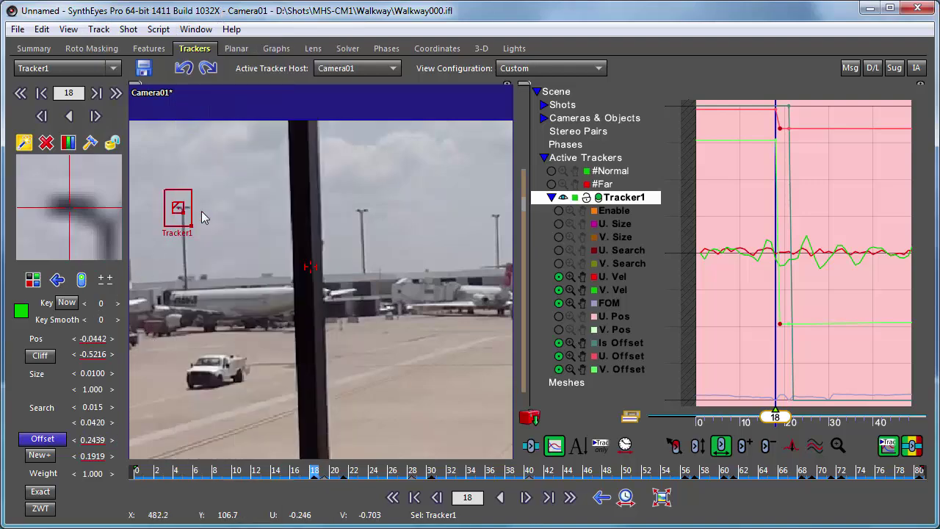